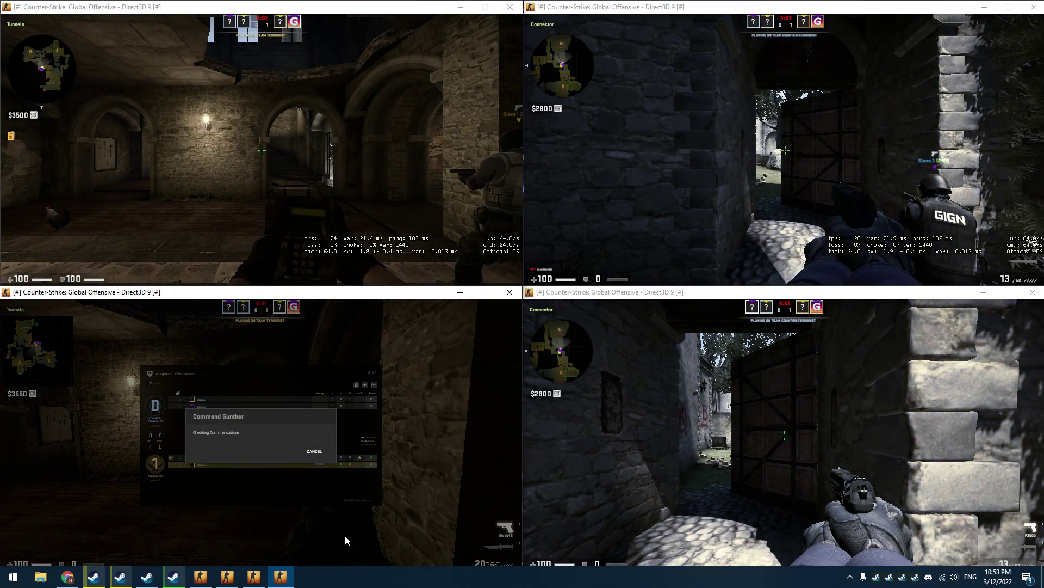
Step: Mark the teammate as friendly in the open commendation form of the Terrorist game client and submit it
{"action": "left_click", "coordinate": [322, 423]}
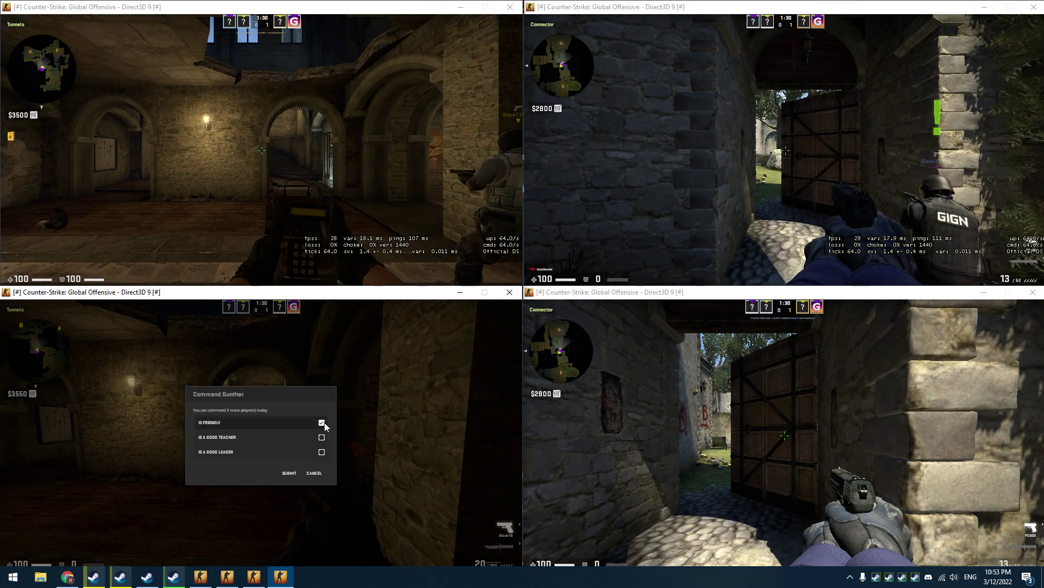
{"action": "left_click", "coordinate": [289, 475]}
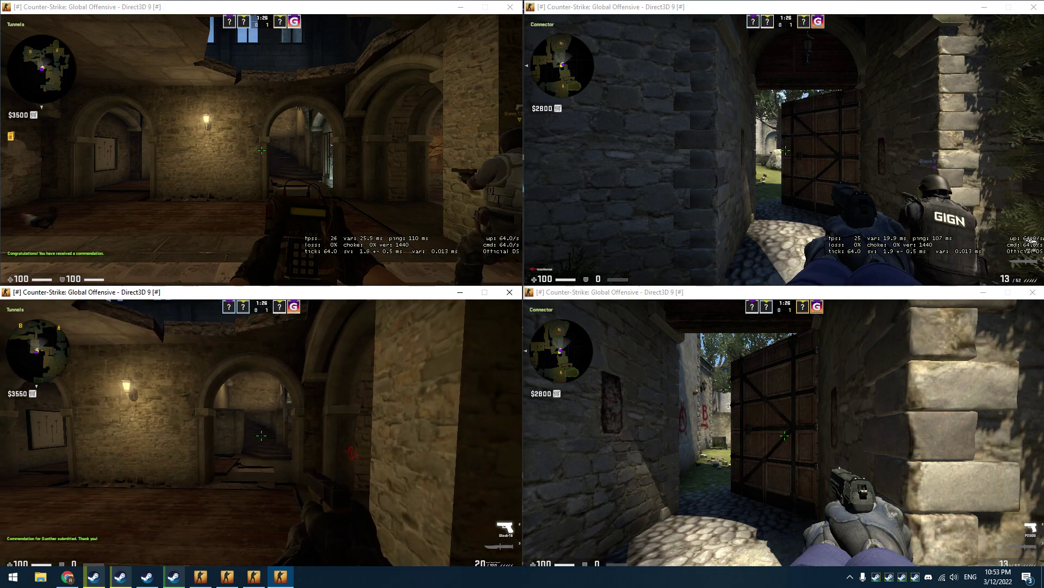
Step: In the first Counter-Terrorist game client, select the leading Terrorist player on the scoreboard and submit a commendation for that player
{"action": "key", "text": "Tab"}
{"action": "left_click", "coordinate": [682, 171]}
{"action": "key", "text": "Tab"}
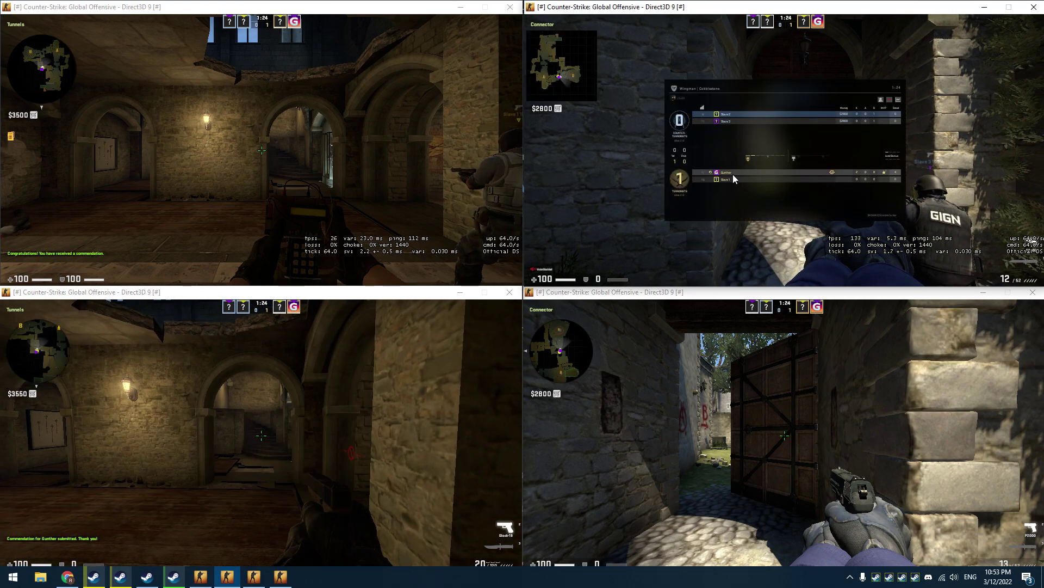
{"action": "left_click", "coordinate": [733, 174]}
{"action": "left_click", "coordinate": [862, 248]}
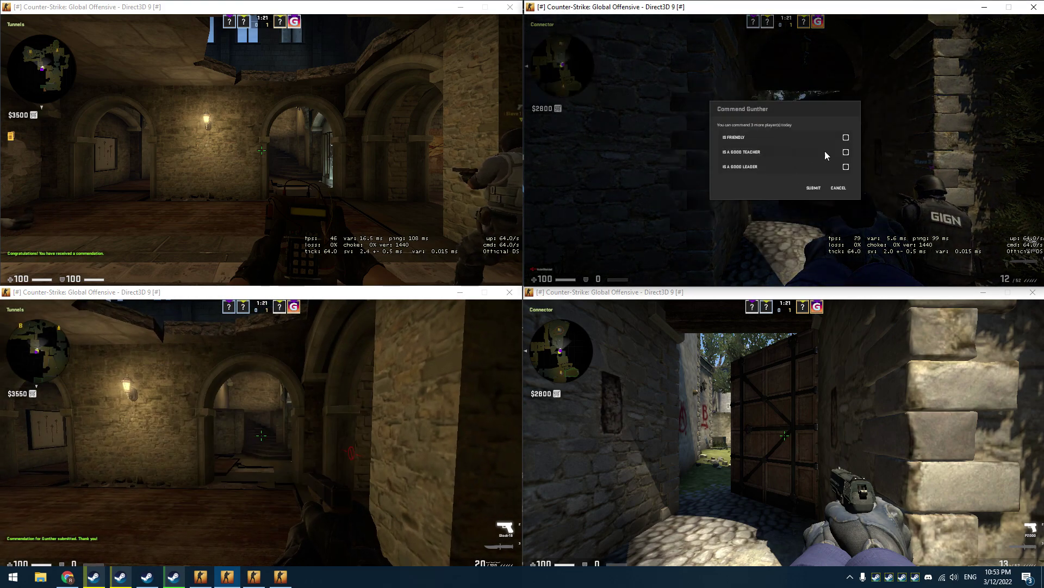
{"action": "left_click", "coordinate": [814, 188]}
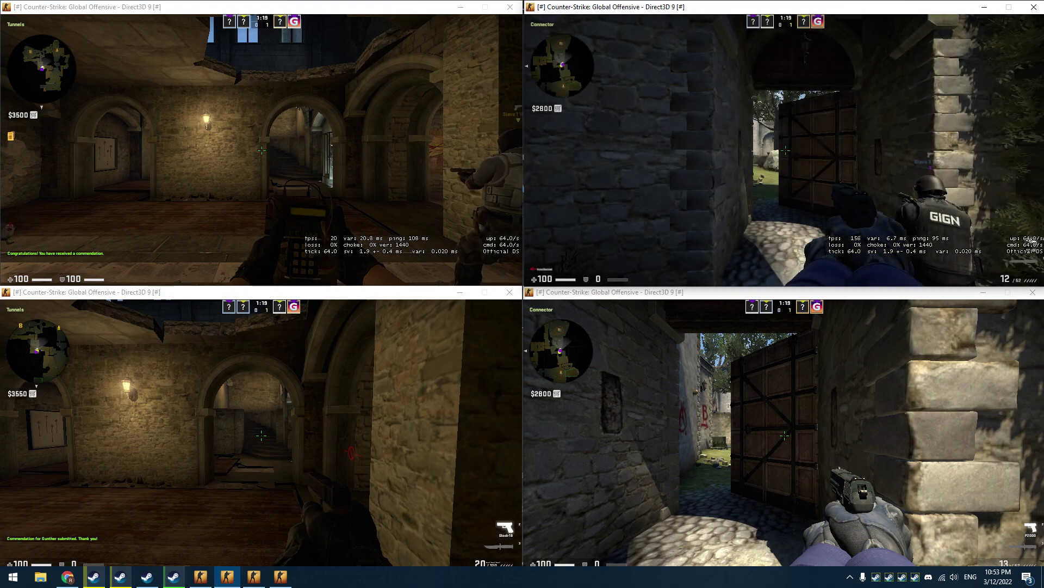
Step: In the other Counter-Terrorist game client, open the commendation form for the same Terrorist player and mark the player as friendly
{"action": "key", "text": "Tab"}
{"action": "left_click", "coordinate": [767, 295]}
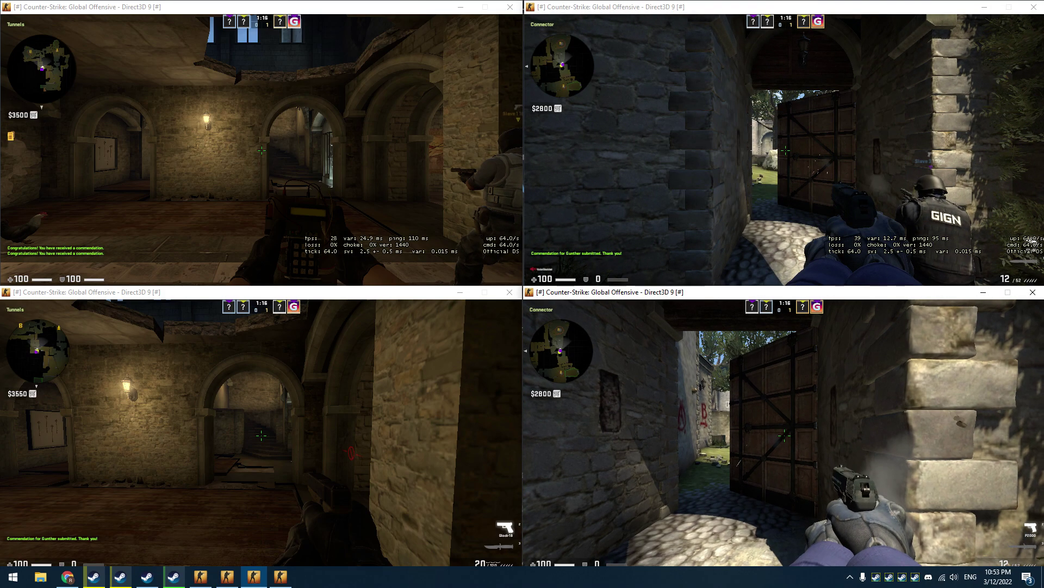
{"action": "key", "text": "Tab"}
{"action": "left_click", "coordinate": [759, 459]}
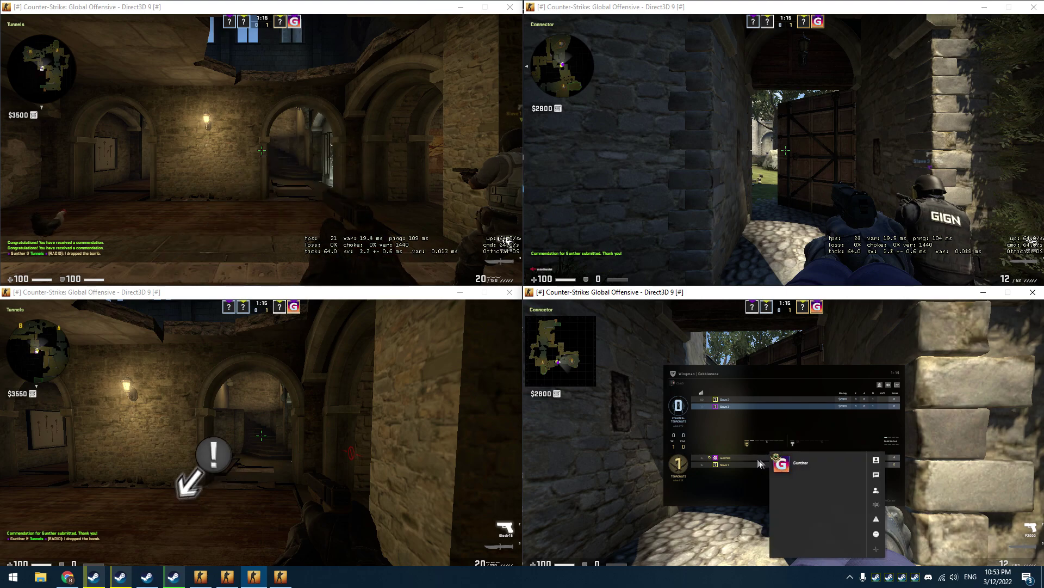
{"action": "left_click", "coordinate": [877, 533]}
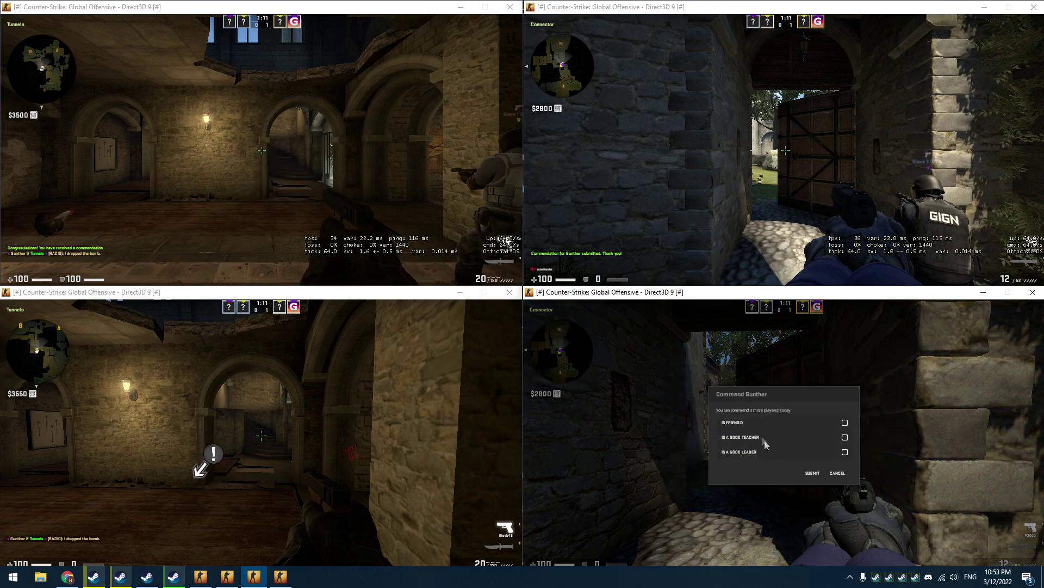
{"action": "left_click", "coordinate": [842, 422]}
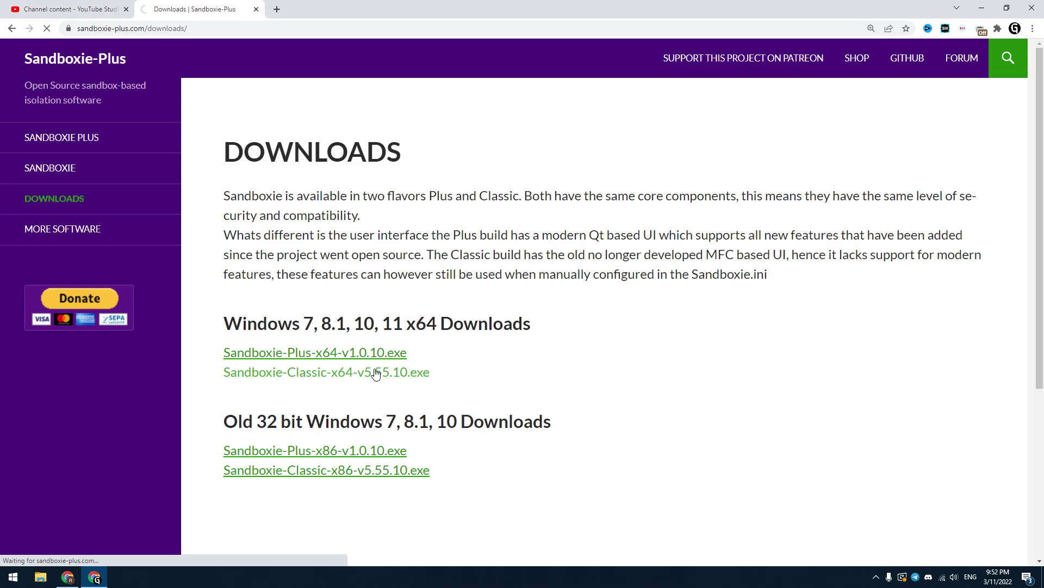
Step: Download Sandboxie-Classic-x64-v5.55.10.exe and install it in English, including its system-level driver
{"action": "left_click", "coordinate": [322, 402]}
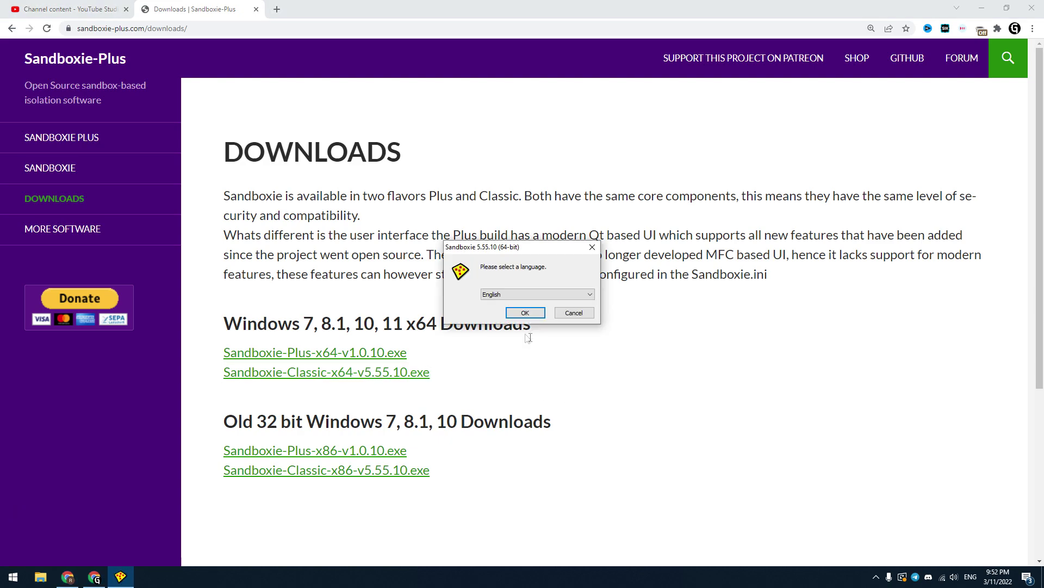
{"action": "left_click", "coordinate": [589, 310]}
{"action": "left_click", "coordinate": [584, 375]}
{"action": "left_click", "coordinate": [584, 375]}
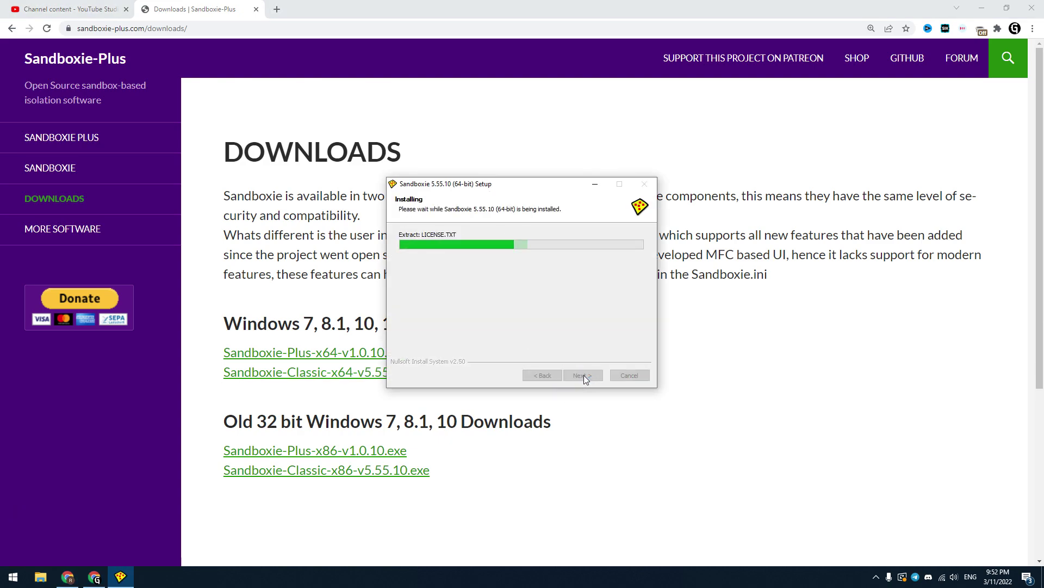
{"action": "left_click", "coordinate": [585, 378]}
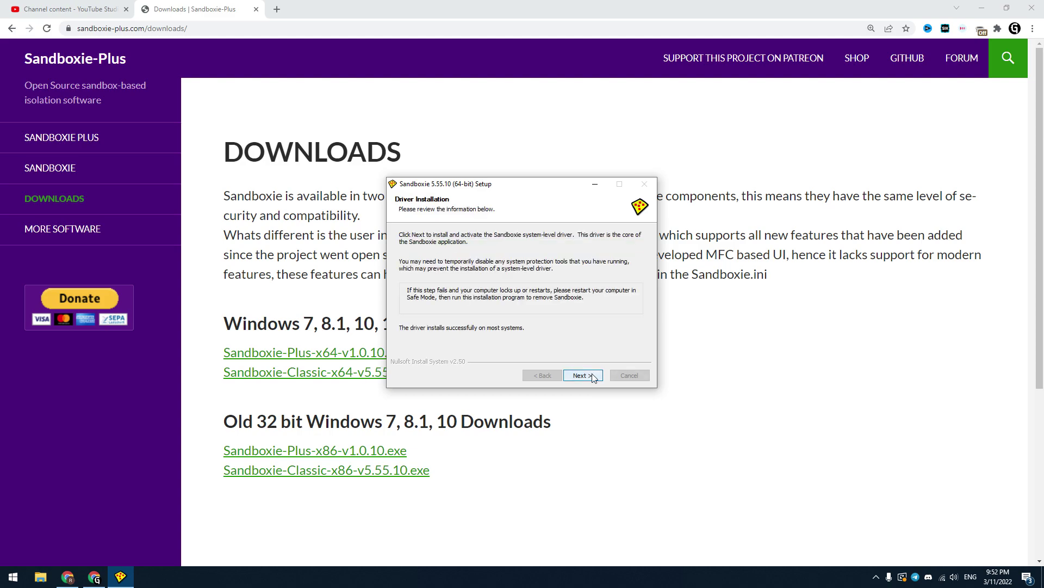
{"action": "left_click", "coordinate": [591, 373]}
{"action": "left_click", "coordinate": [592, 373]}
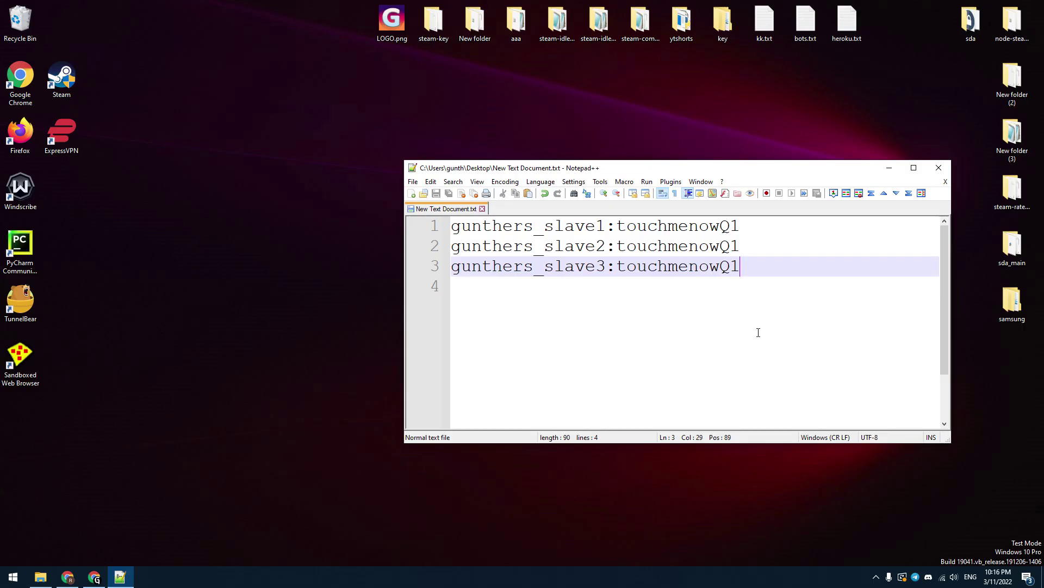
{"action": "key", "text": "Down"}
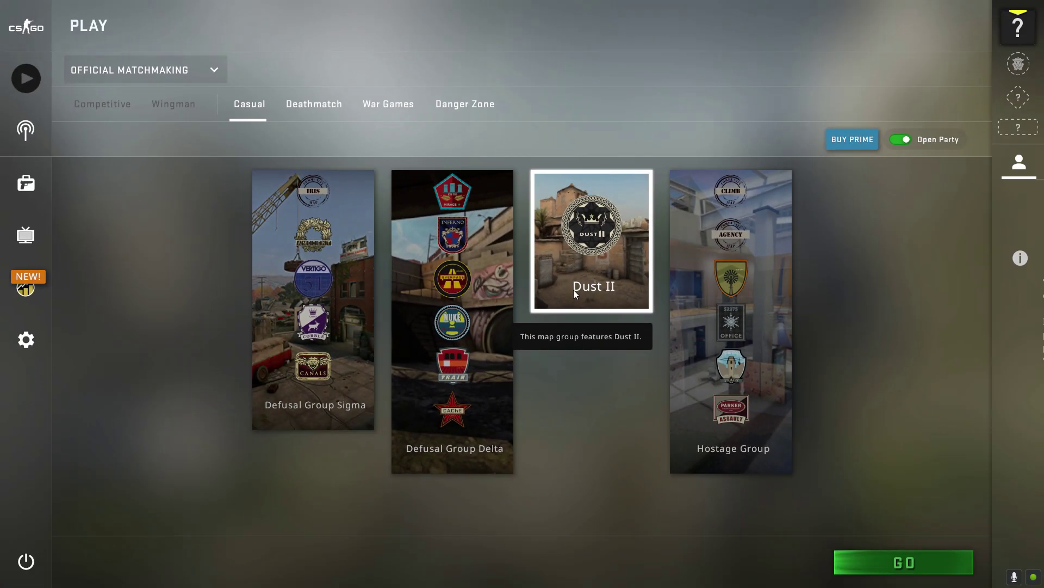
Step: Start official Deathmatch matchmaking on Dust II with the Free For All style
{"action": "left_click", "coordinate": [319, 112]}
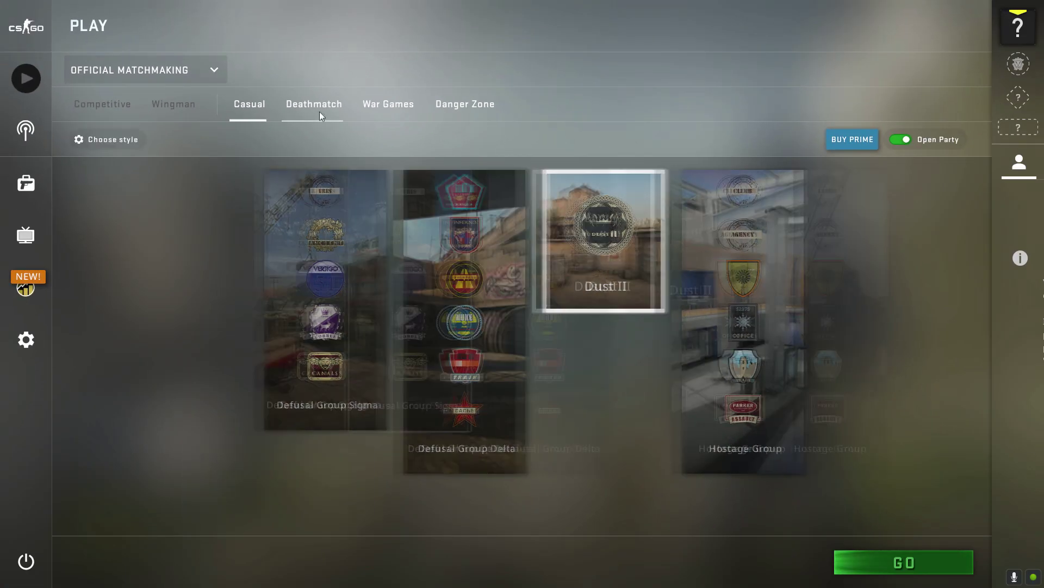
{"action": "left_click", "coordinate": [875, 560]}
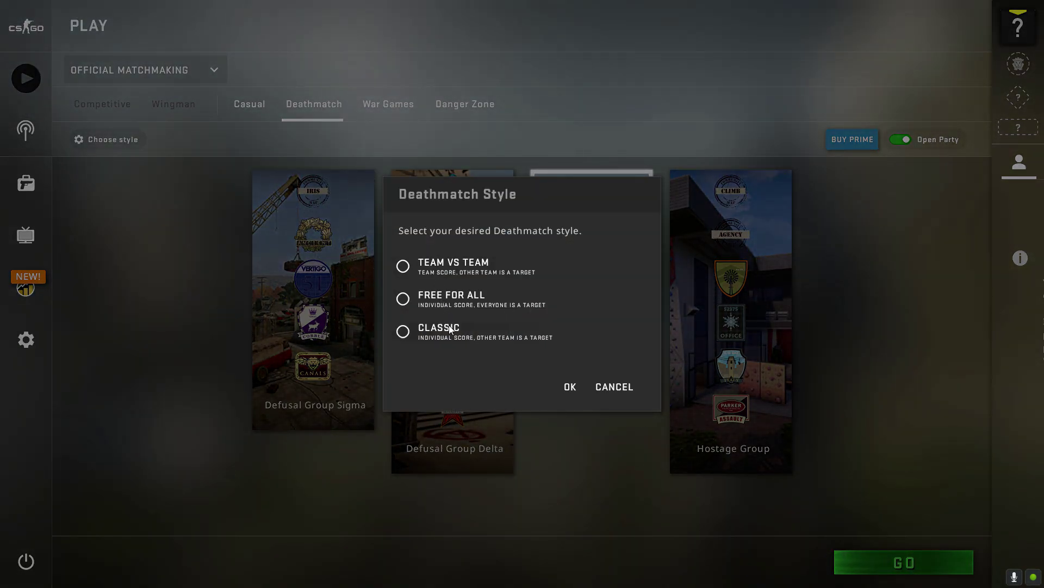
{"action": "left_click", "coordinate": [452, 297]}
{"action": "left_click", "coordinate": [570, 387]}
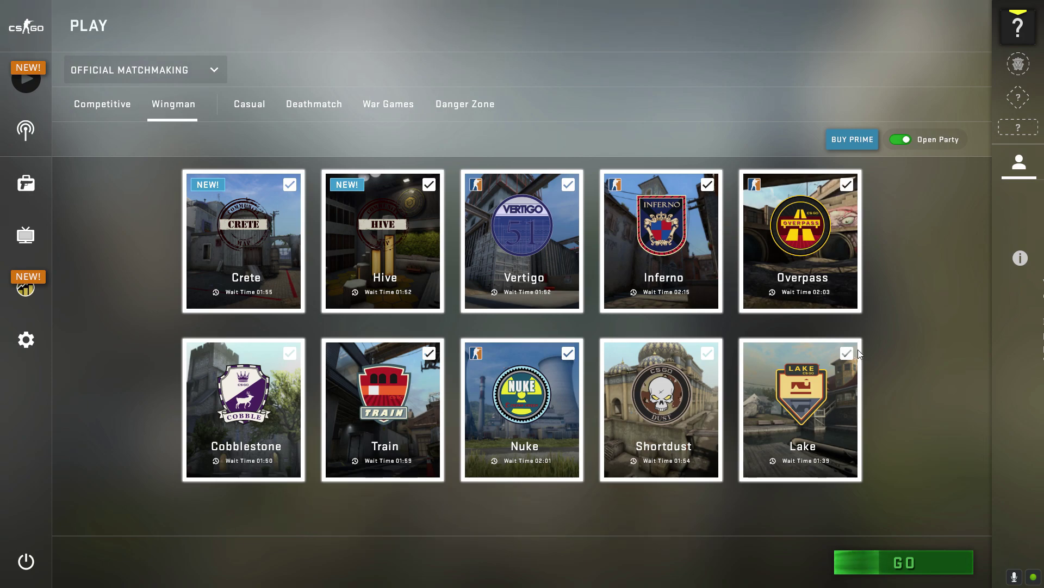
Step: Quit CS:GO and confirm the exit
{"action": "left_click", "coordinate": [26, 560]}
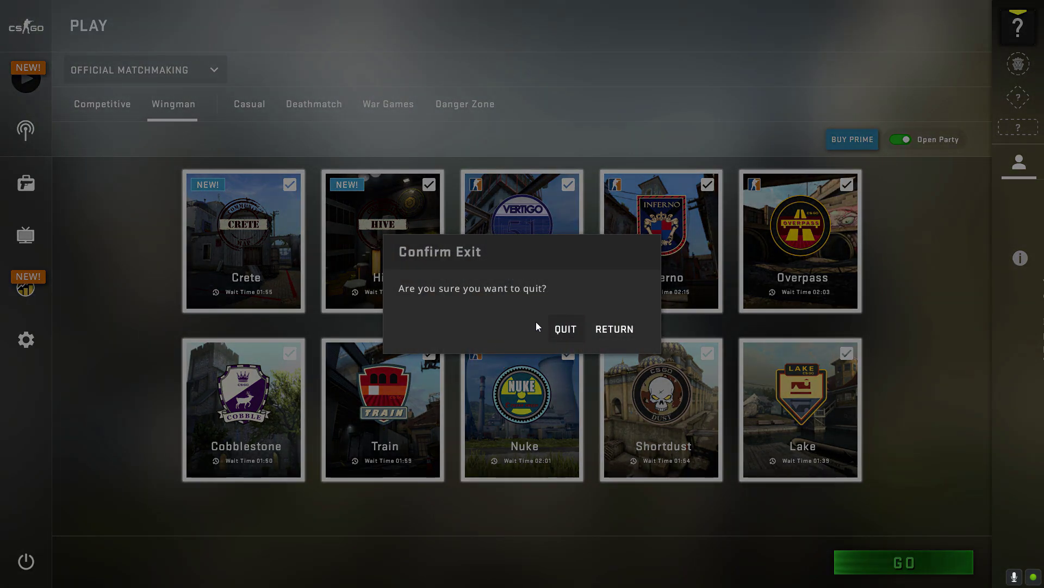
{"action": "left_click", "coordinate": [566, 330]}
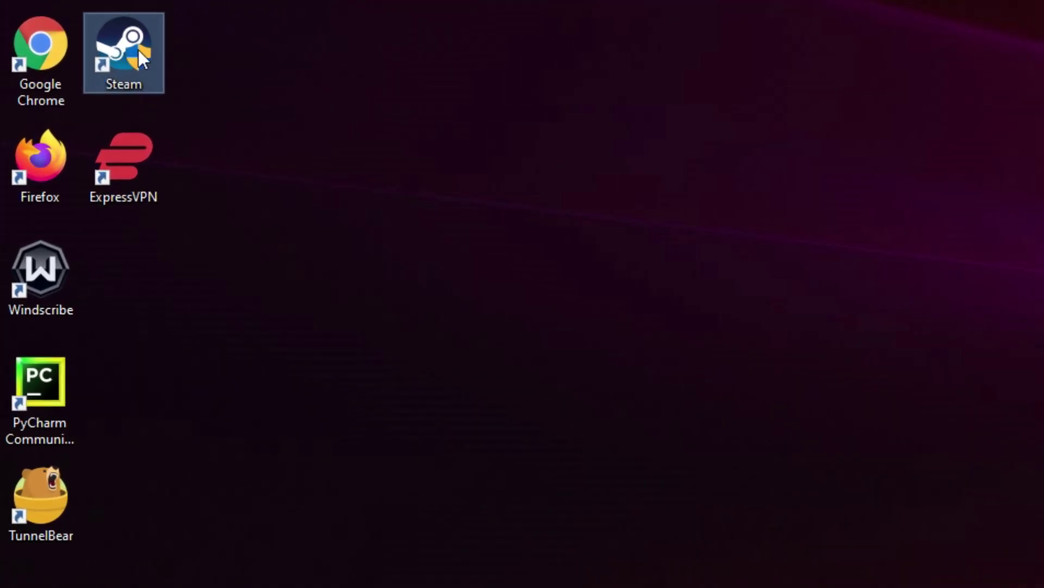
Step: Set the Steam desktop shortcut to run in Windows 7 compatibility mode and as an administrator, and save its properties
{"action": "right_click", "coordinate": [69, 80]}
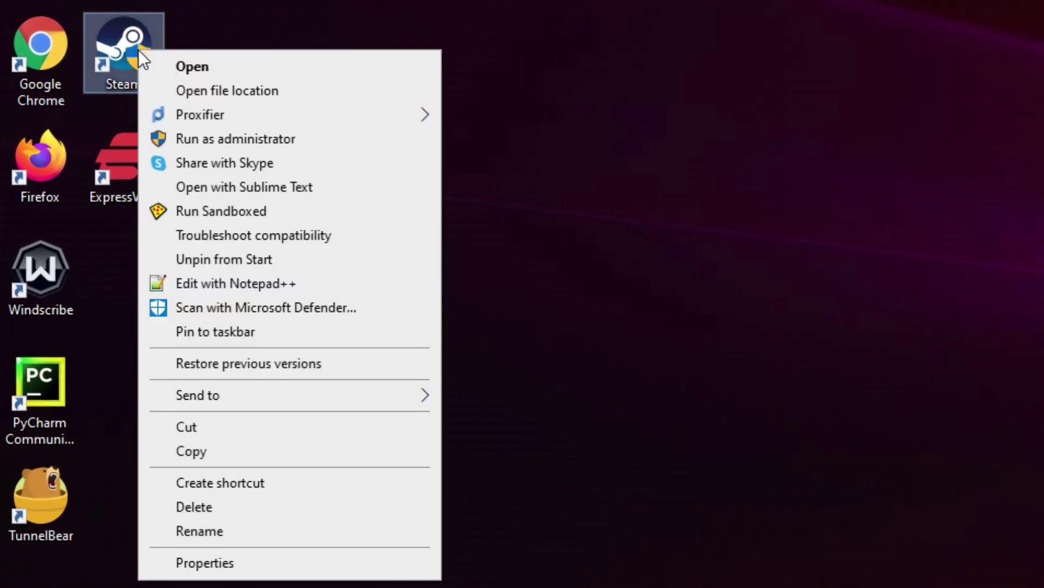
{"action": "left_click", "coordinate": [303, 567]}
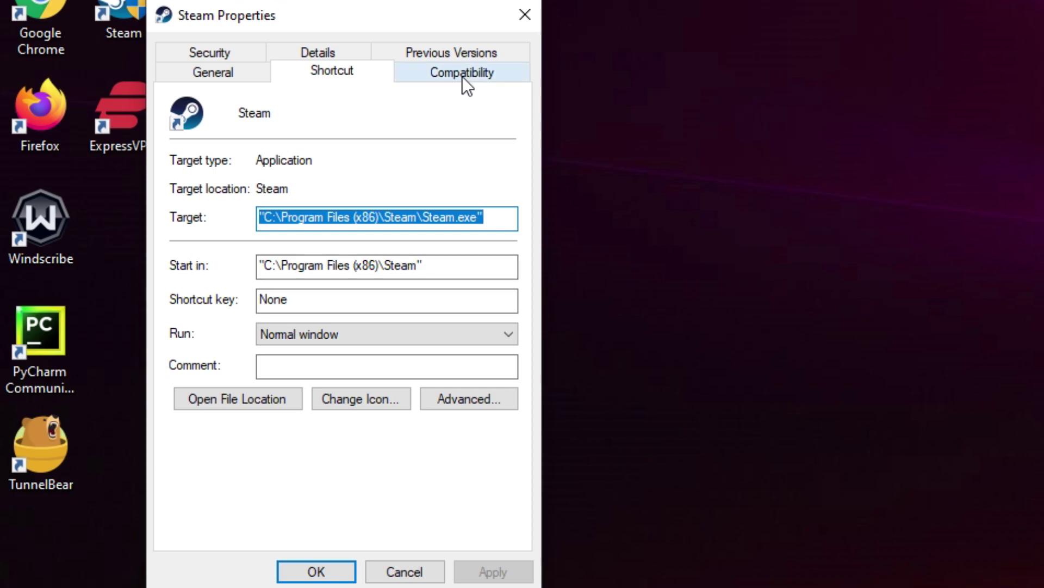
{"action": "left_click", "coordinate": [463, 74]}
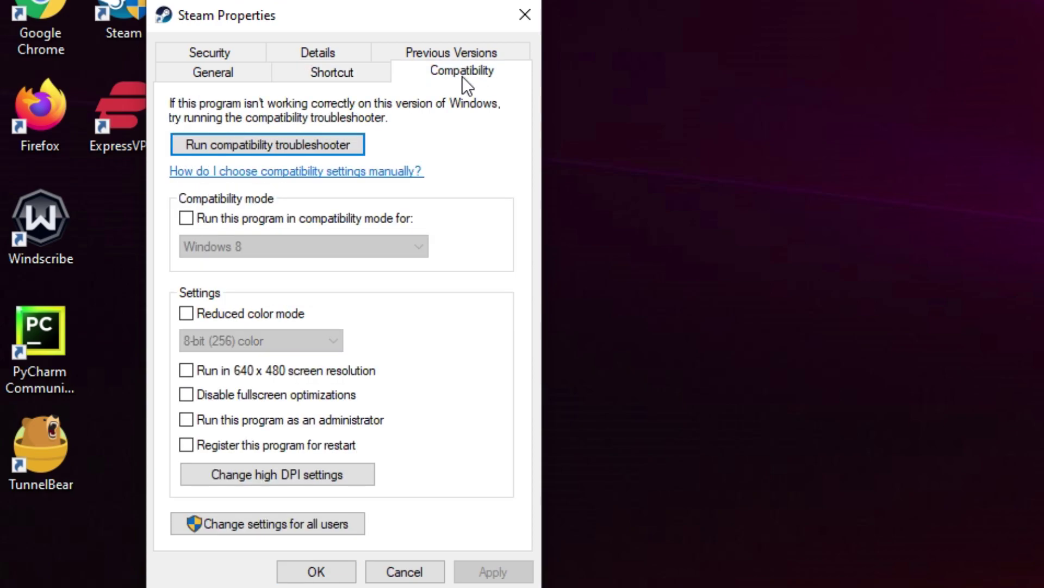
{"action": "left_click", "coordinate": [337, 218]}
{"action": "left_click", "coordinate": [338, 248]}
{"action": "left_click", "coordinate": [269, 369]}
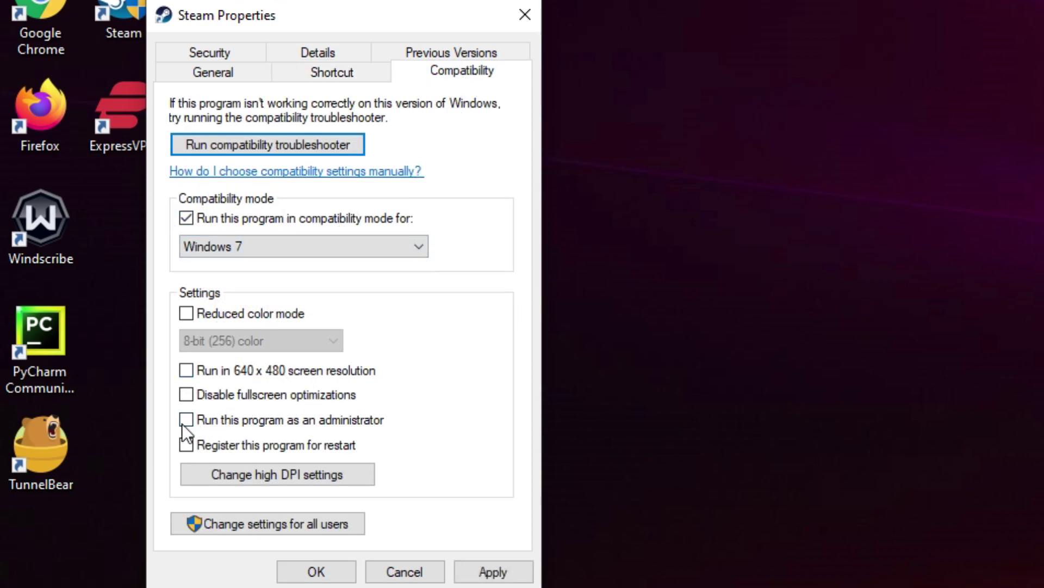
{"action": "left_click", "coordinate": [289, 421]}
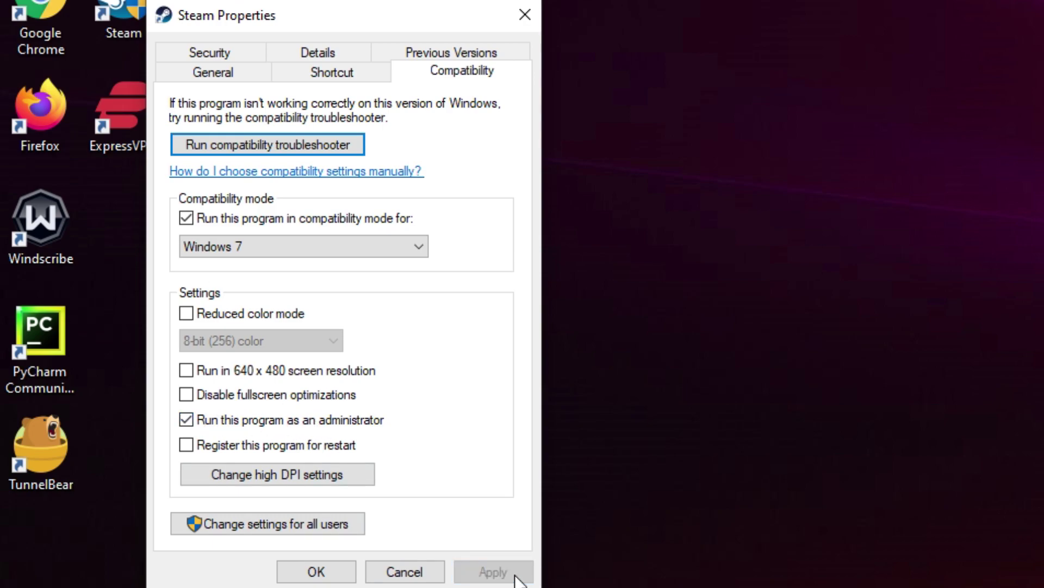
{"action": "left_click", "coordinate": [313, 571]}
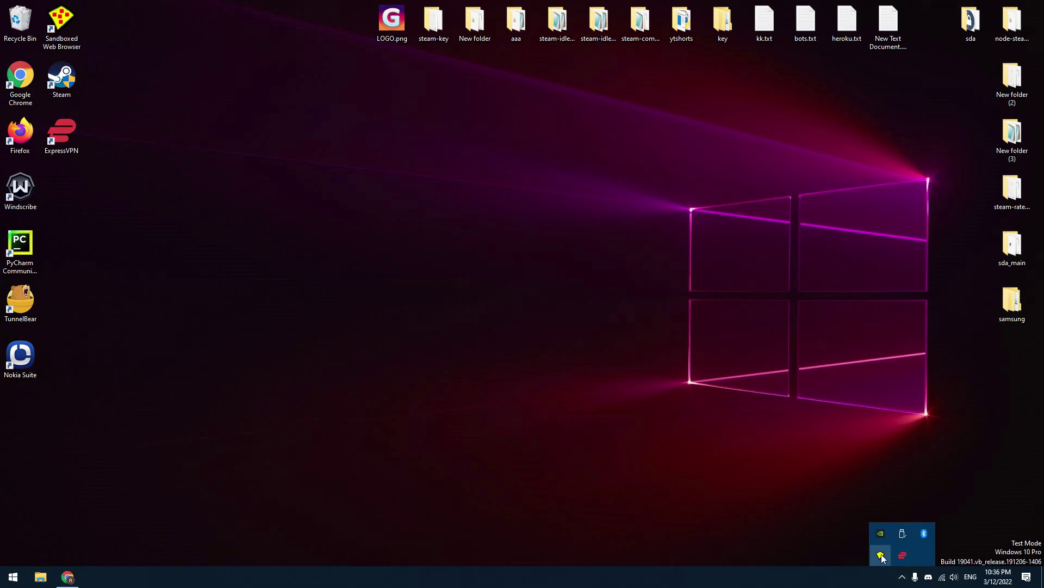
Step: Open Sandboxie Control and create a new sandbox named main without copying settings from an existing one
{"action": "double_click", "coordinate": [881, 555]}
{"action": "left_click_drag", "start_coordinate": [489, 161], "coordinate": [460, 116]}
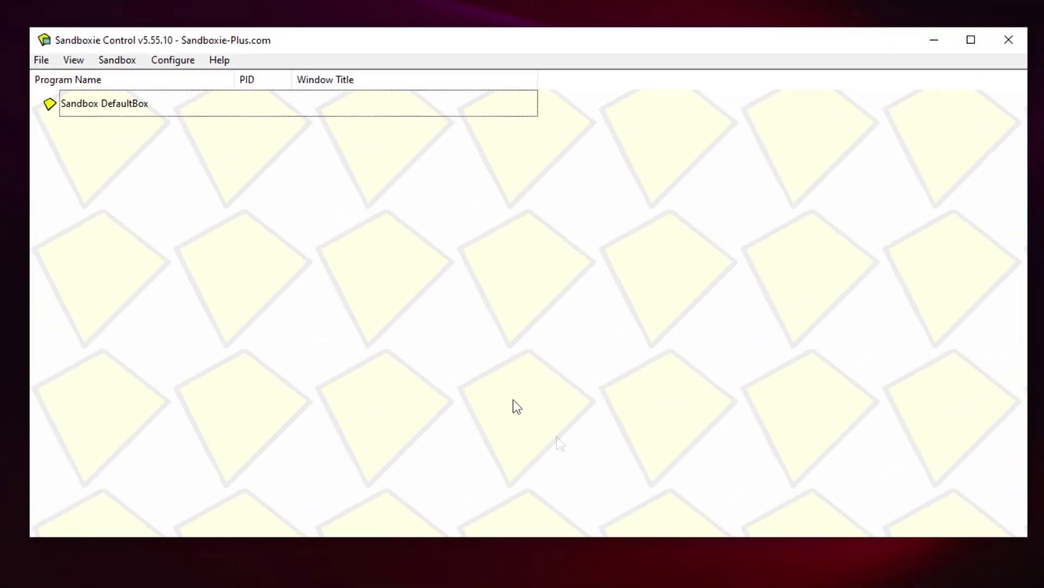
{"action": "left_click", "coordinate": [114, 58]}
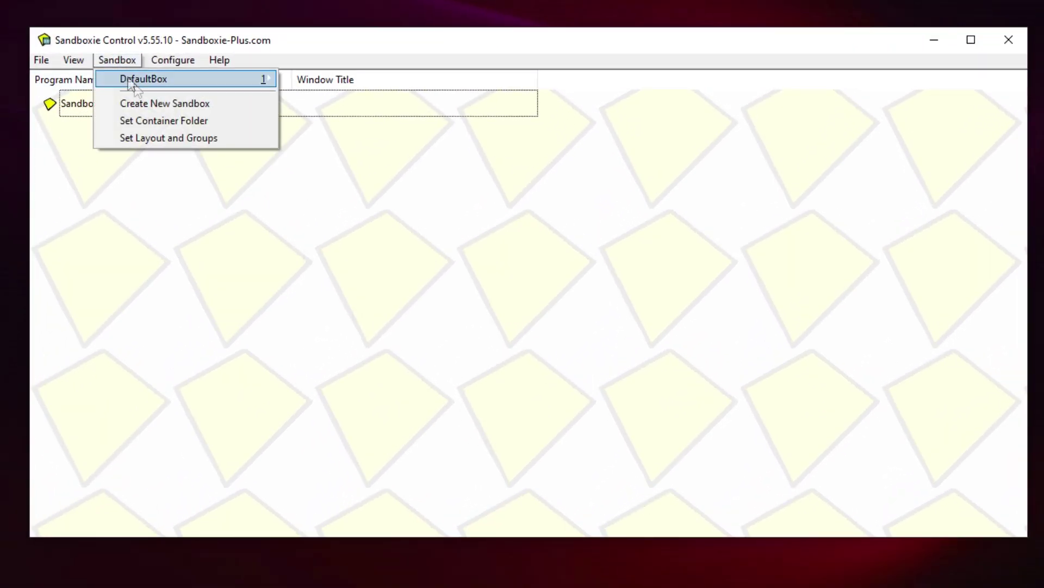
{"action": "left_click", "coordinate": [202, 103]}
{"action": "type", "text": "main"}
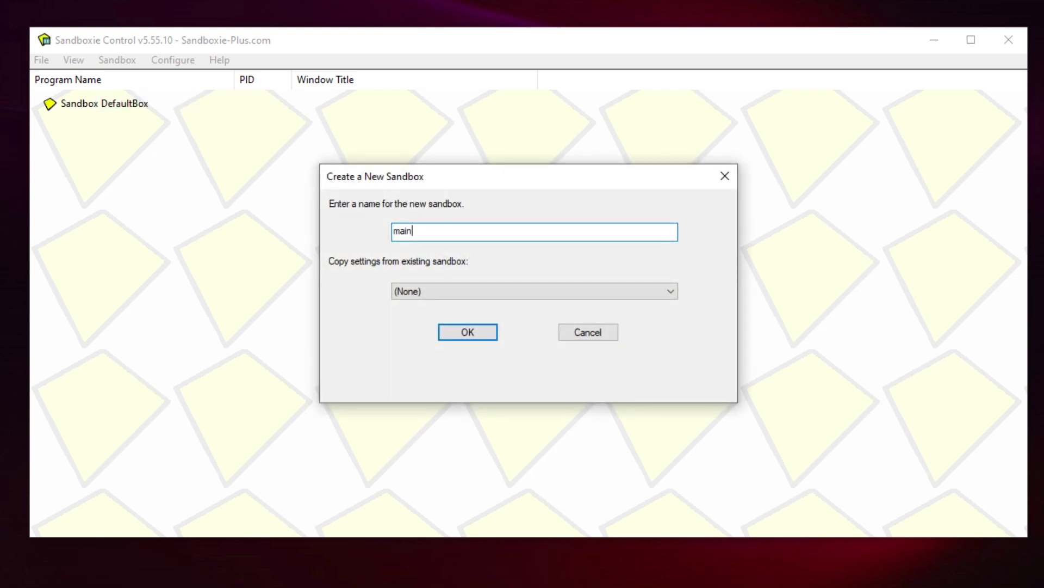
{"action": "key", "text": "Return"}
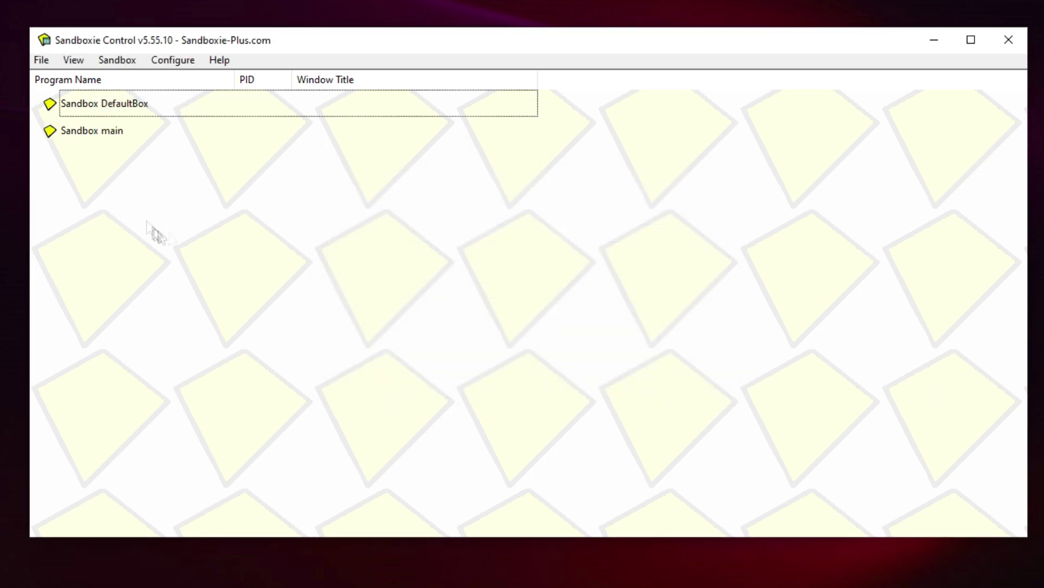
Step: Create two more sandboxes named slave_1 and slave_2 without copying existing settings
{"action": "left_click", "coordinate": [123, 60]}
{"action": "left_click", "coordinate": [158, 119]}
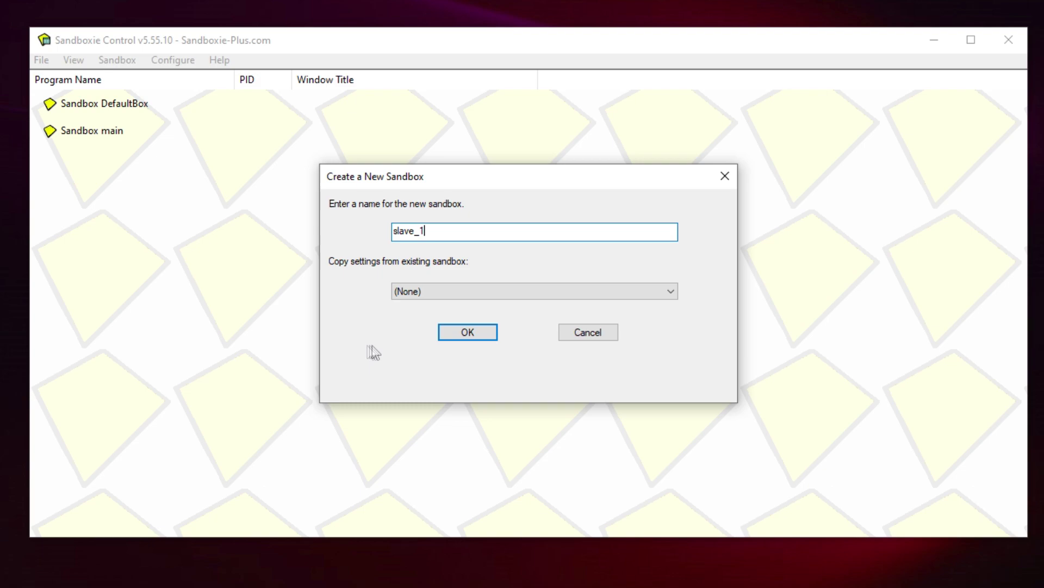
{"action": "key", "text": "Return"}
{"action": "left_click", "coordinate": [173, 60]}
{"action": "left_click", "coordinate": [117, 60]}
{"action": "left_click", "coordinate": [157, 119]}
{"action": "type", "text": "slave_2"}
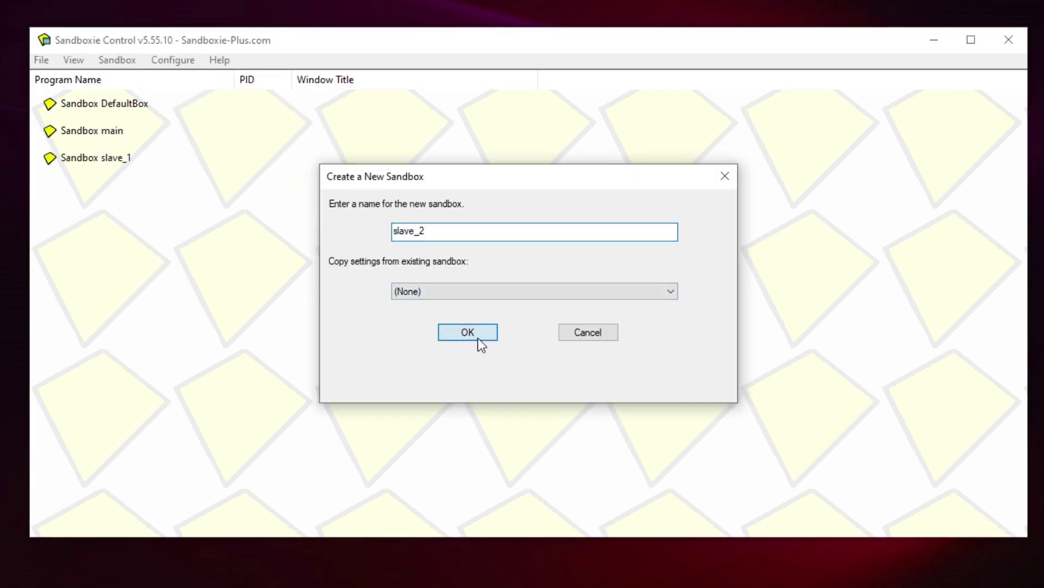
{"action": "left_click", "coordinate": [481, 345]}
Step: Create another sandbox named slave_3 and hide the Sandboxie Control window, leaving it running in the background
{"action": "left_click", "coordinate": [117, 60]}
{"action": "left_click", "coordinate": [158, 119]}
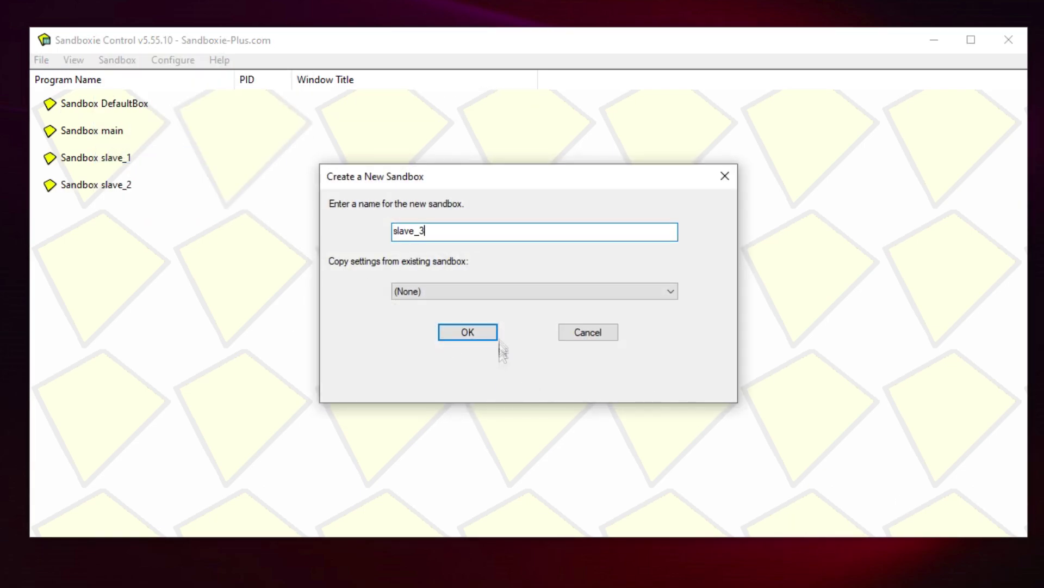
{"action": "key", "text": "Return"}
{"action": "key", "text": "alt+F4"}
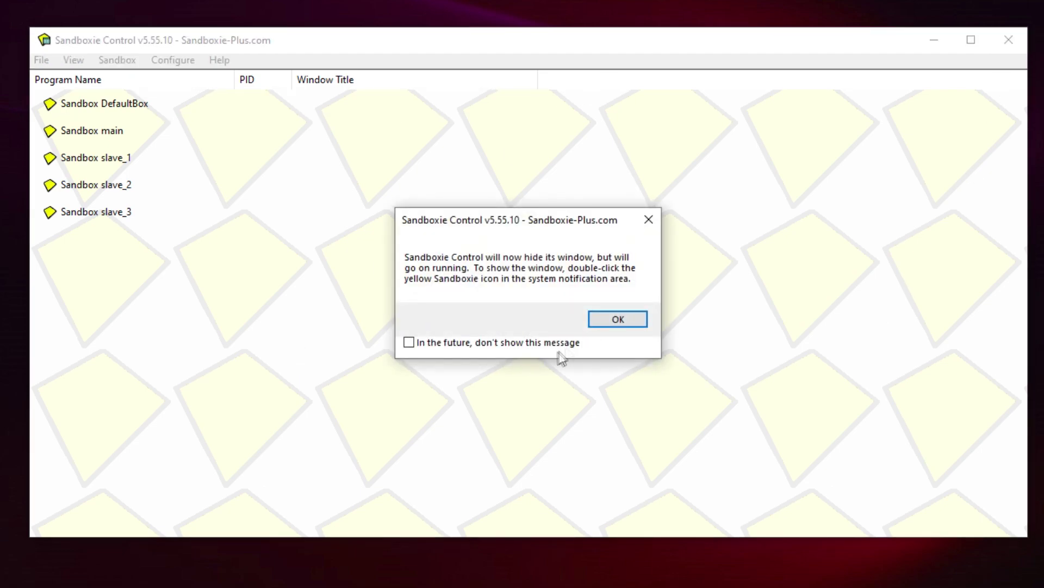
{"action": "left_click", "coordinate": [605, 326]}
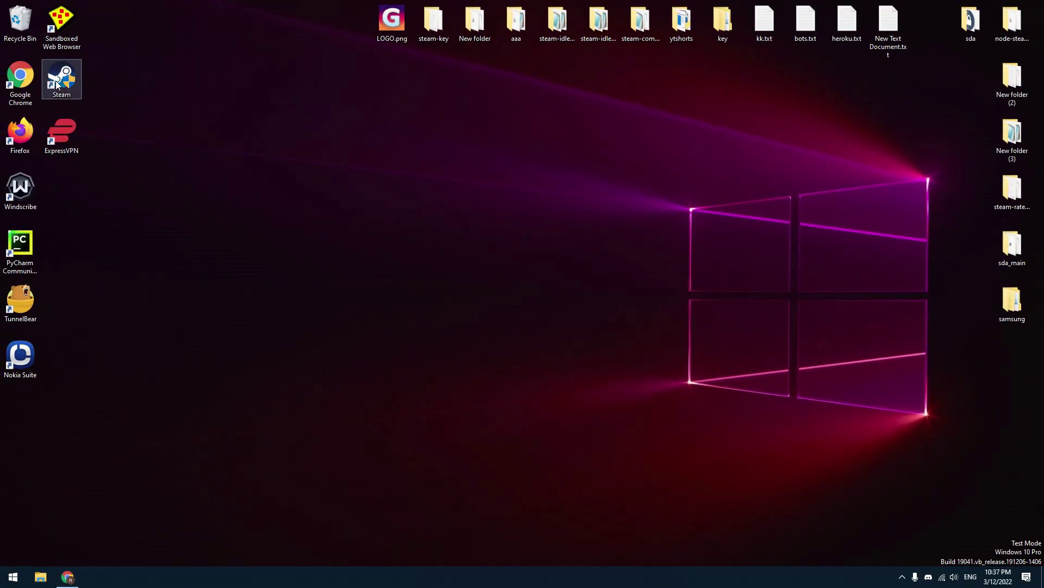
Step: Run the Steam desktop shortcut sandboxed in the main sandbox, allow the administrator prompt and continue past the compatibility mode warning
{"action": "right_click", "coordinate": [65, 76]}
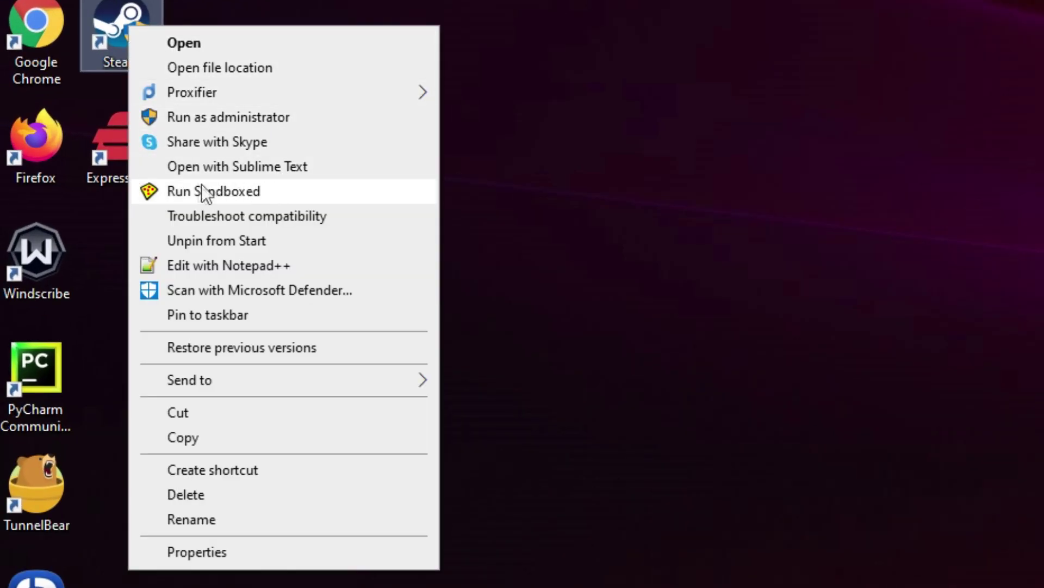
{"action": "left_click", "coordinate": [308, 191]}
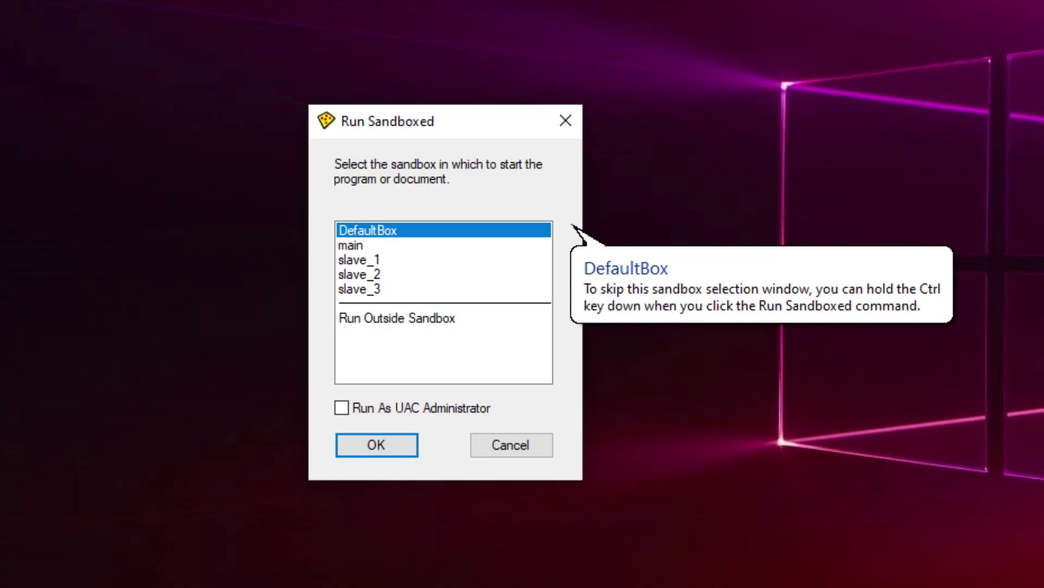
{"action": "left_click", "coordinate": [348, 246]}
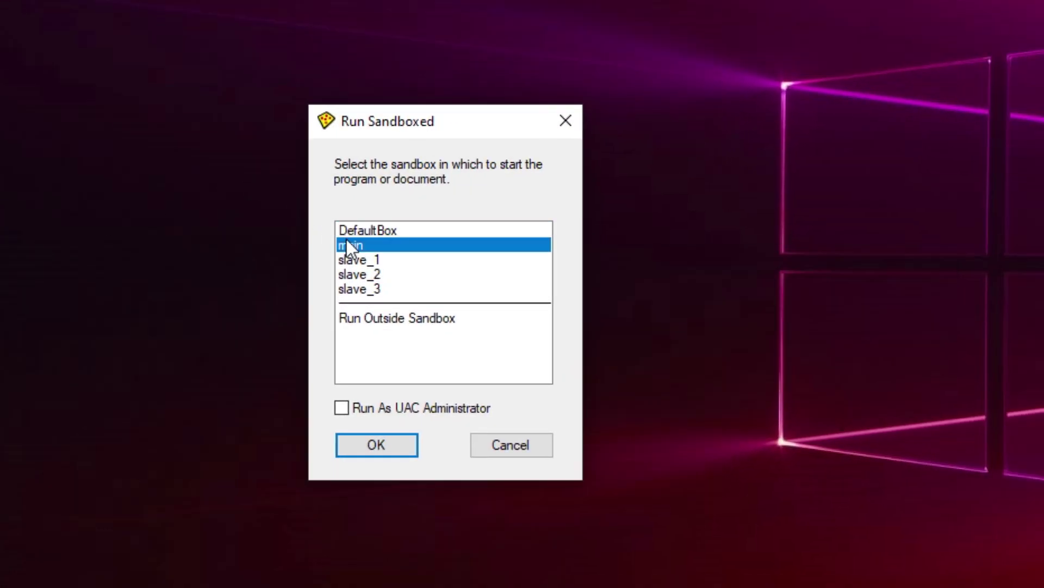
{"action": "left_click", "coordinate": [373, 447]}
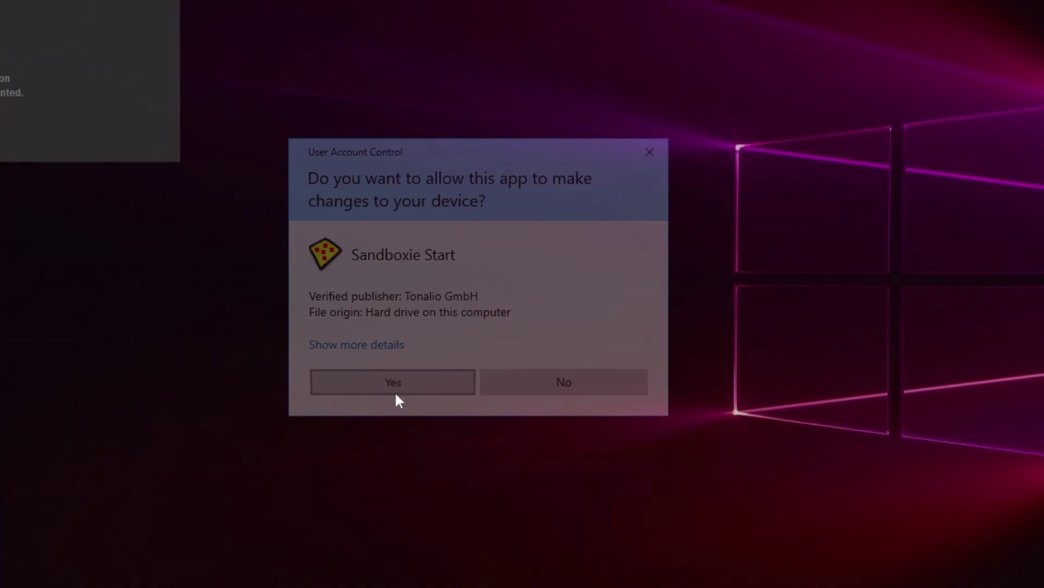
{"action": "left_click", "coordinate": [396, 393]}
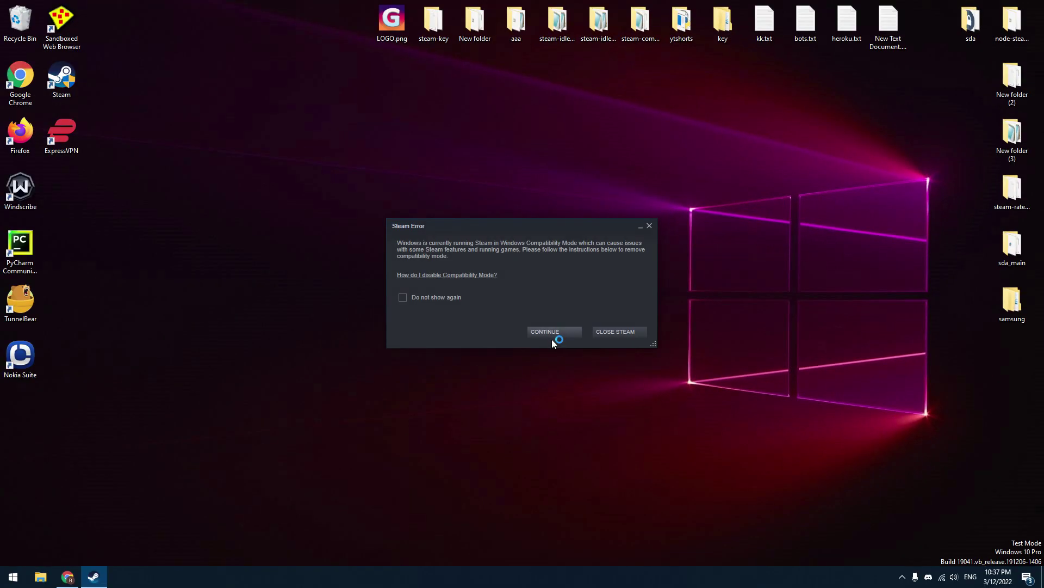
{"action": "left_click", "coordinate": [551, 334]}
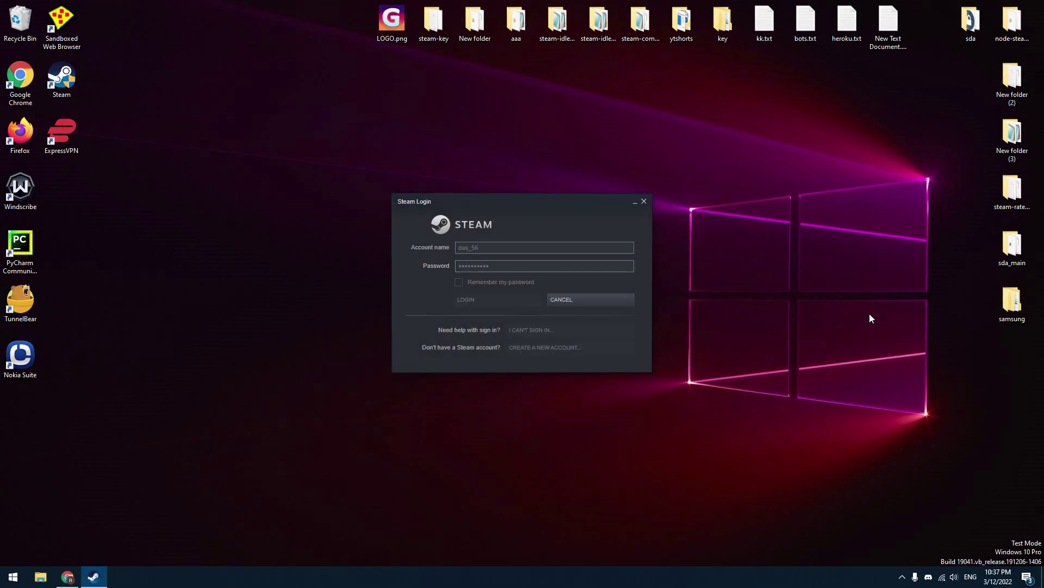
Step: Run the Steam desktop shortcut sandboxed again for the slave sandboxes to start their Steam accounts
{"action": "right_click", "coordinate": [64, 83]}
{"action": "left_click", "coordinate": [158, 162]}
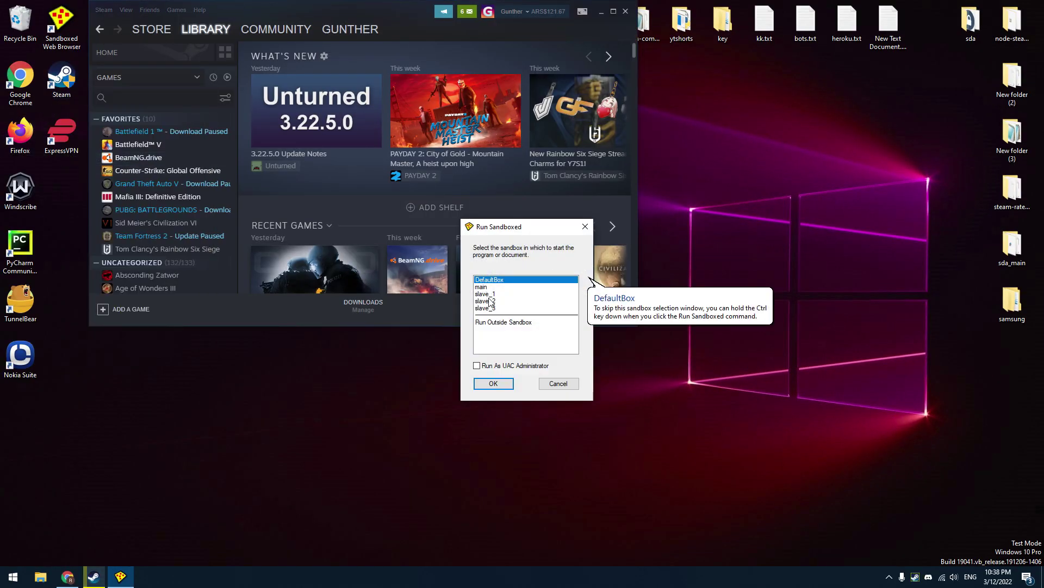
{"action": "left_click", "coordinate": [489, 384]}
{"action": "left_click", "coordinate": [481, 361]}
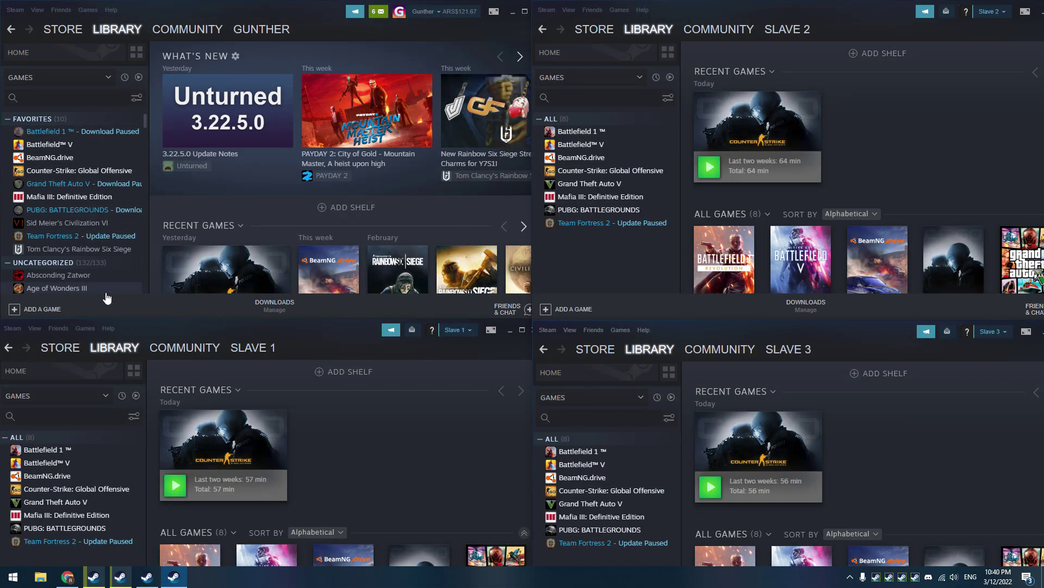
Step: Extend the Counter-Strike: Global Offensive launch options of the main account with windowed-mode parameters after -novid
{"action": "left_click", "coordinate": [87, 171]}
{"action": "right_click", "coordinate": [89, 173]}
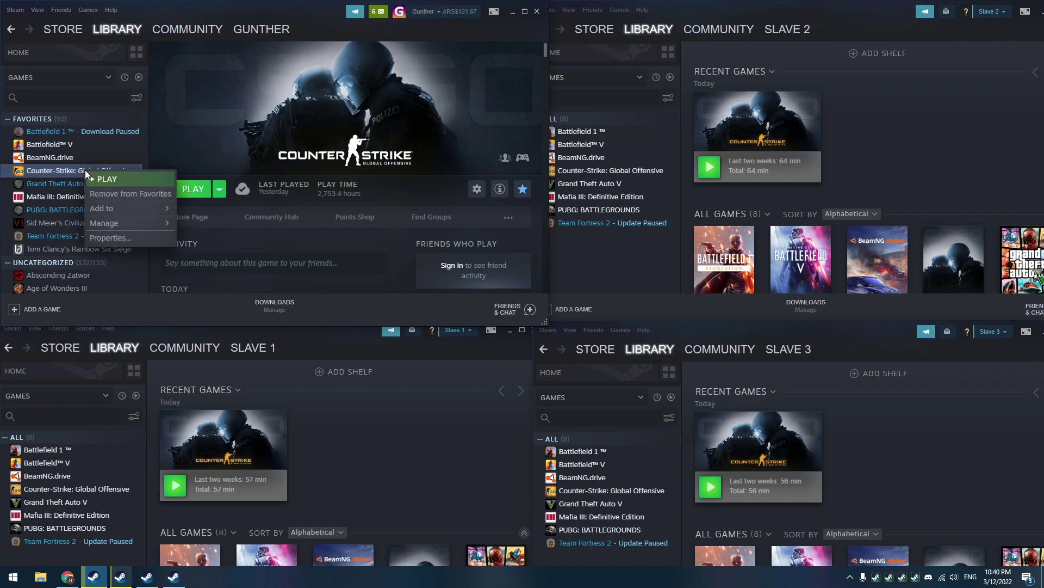
{"action": "left_click", "coordinate": [109, 238]}
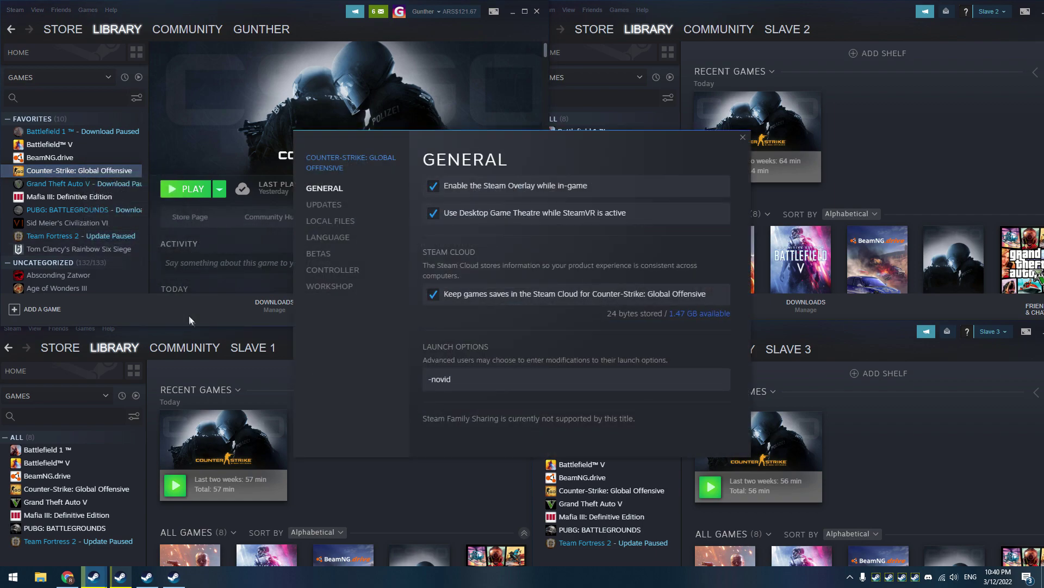
{"action": "left_click", "coordinate": [518, 378]}
{"action": "type", "text": "-novid -"}
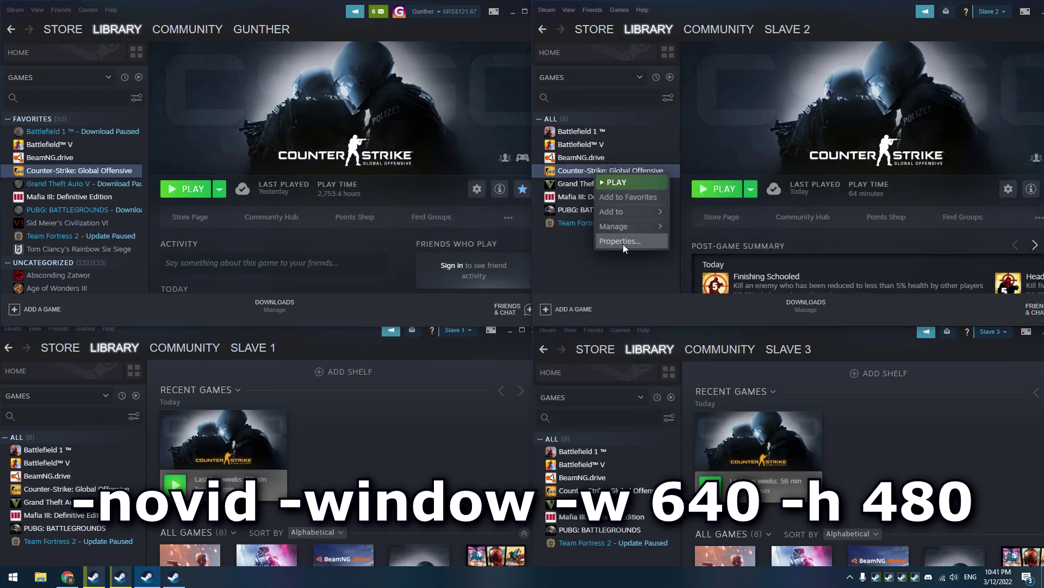
Step: Set windowed CS:GO launch options in the Slave 2 account, and use -novid -window -w 960 -h 500 in Slave 1
{"action": "left_click", "coordinate": [622, 244]}
{"action": "left_click", "coordinate": [743, 137]}
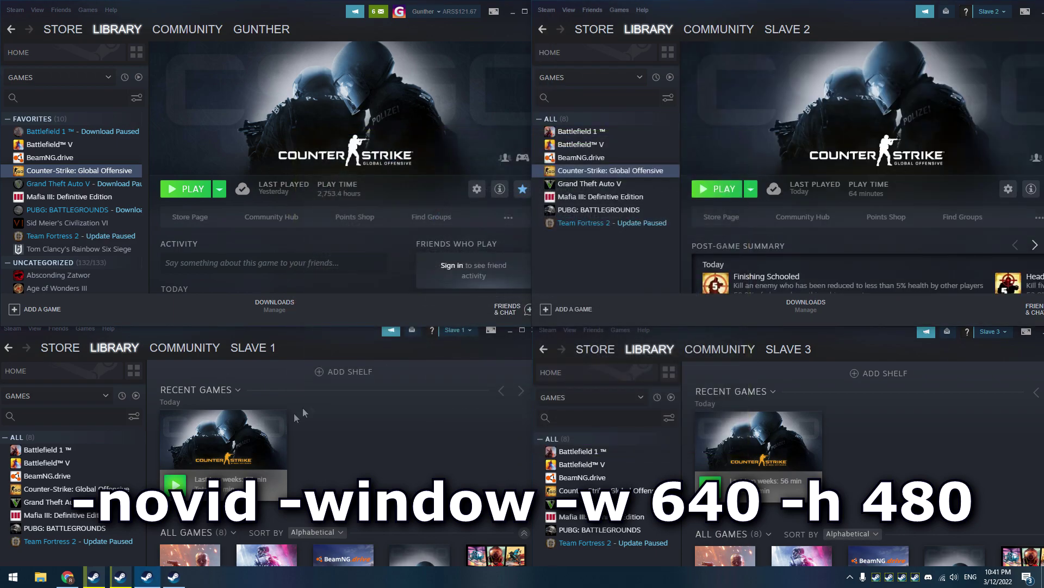
{"action": "left_click", "coordinate": [76, 489]}
{"action": "right_click", "coordinate": [97, 491]}
{"action": "left_click", "coordinate": [119, 558]}
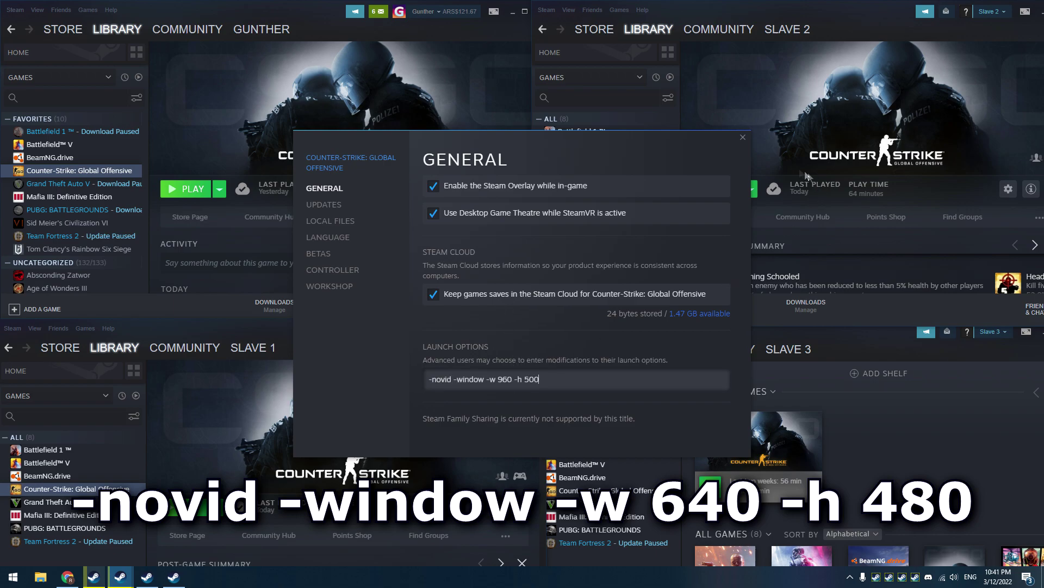
{"action": "left_click", "coordinate": [743, 137]}
Step: Set the CS:GO launch options of the Slave 3 account to -novid -window -w 640 -h 480 and close its properties
{"action": "left_click", "coordinate": [599, 490]}
{"action": "right_click", "coordinate": [598, 490]}
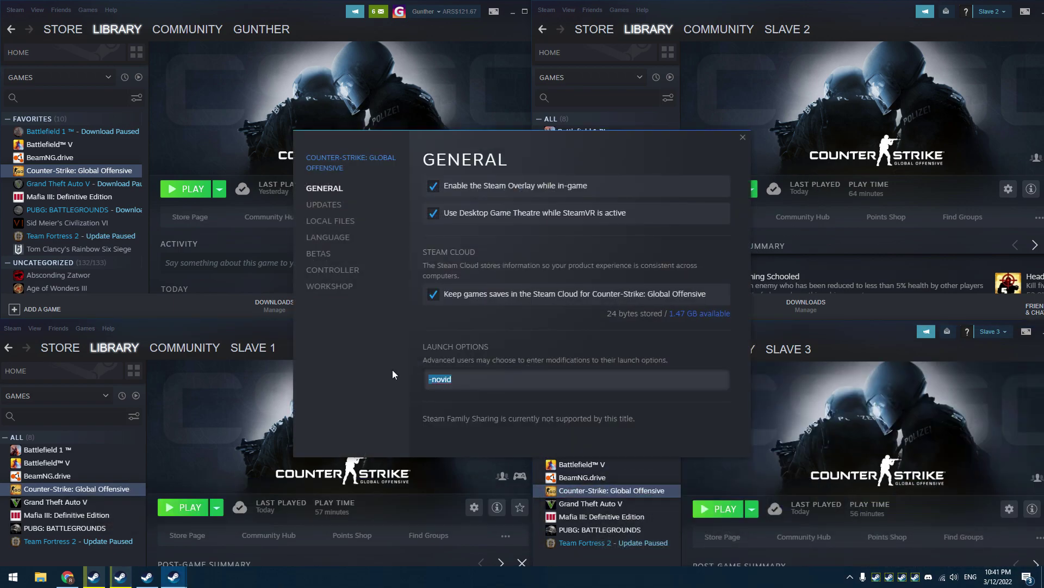
{"action": "type", "text": "-novid -window -w 640 -h 480"}
{"action": "left_click", "coordinate": [740, 138]}
Step: Launch CS:GO from all four Steam accounts and set Enable Developer Console to Yes in the game settings
{"action": "left_click", "coordinate": [196, 192]}
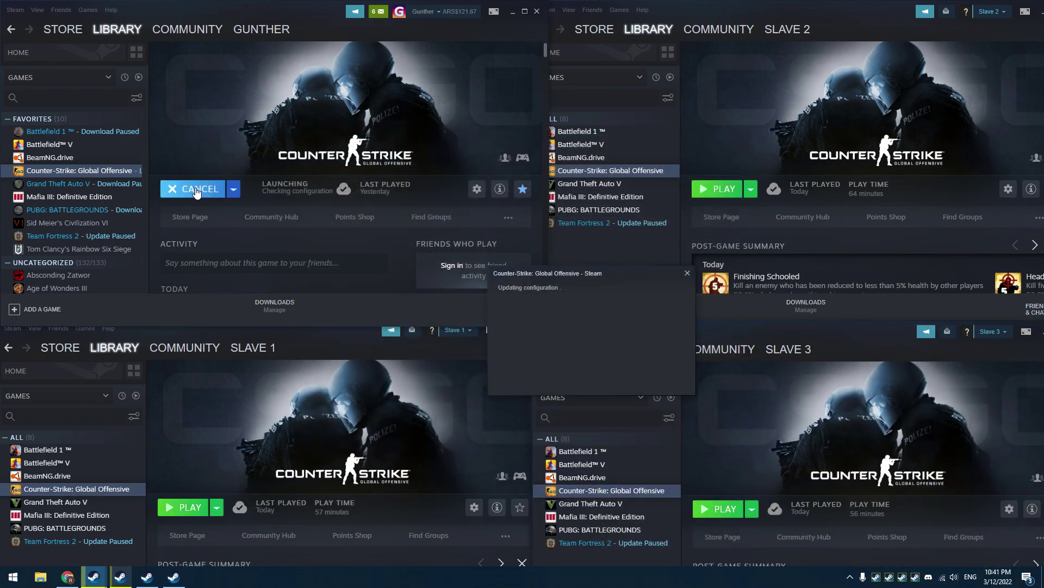
{"action": "left_click", "coordinate": [719, 189]}
{"action": "left_click", "coordinate": [185, 507]}
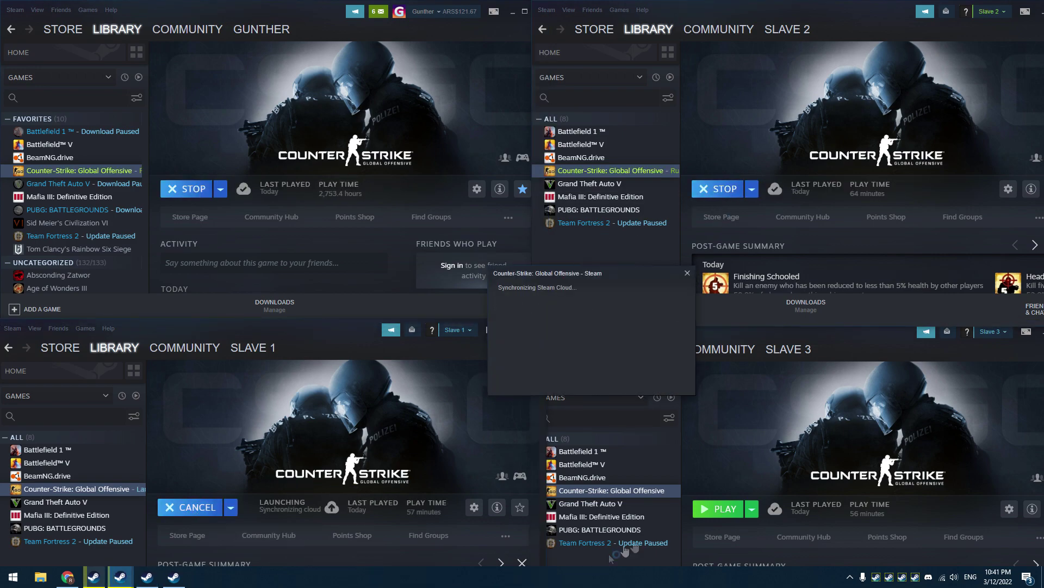
{"action": "left_click", "coordinate": [721, 511]}
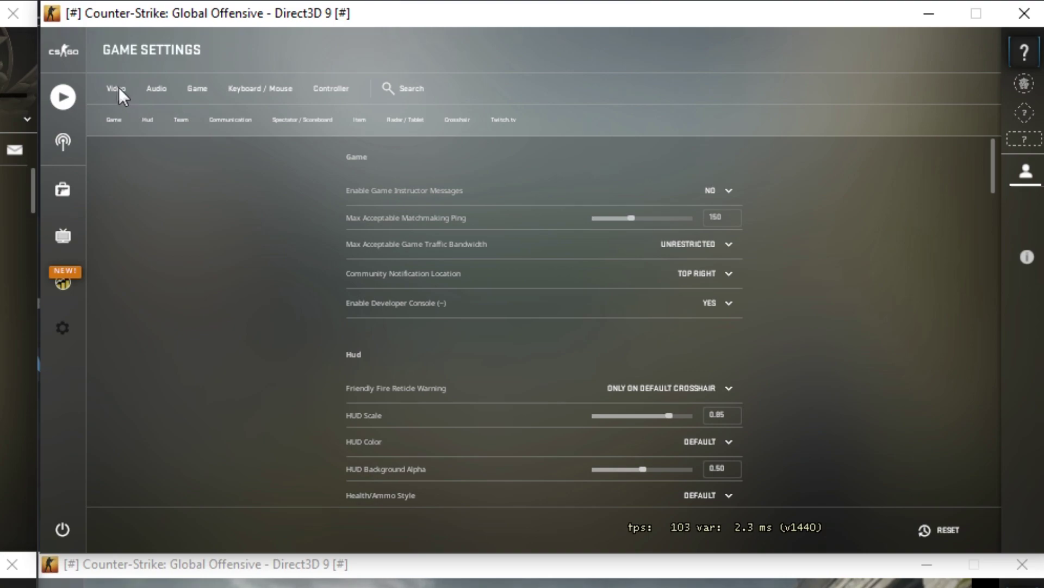
{"action": "left_click", "coordinate": [728, 304]}
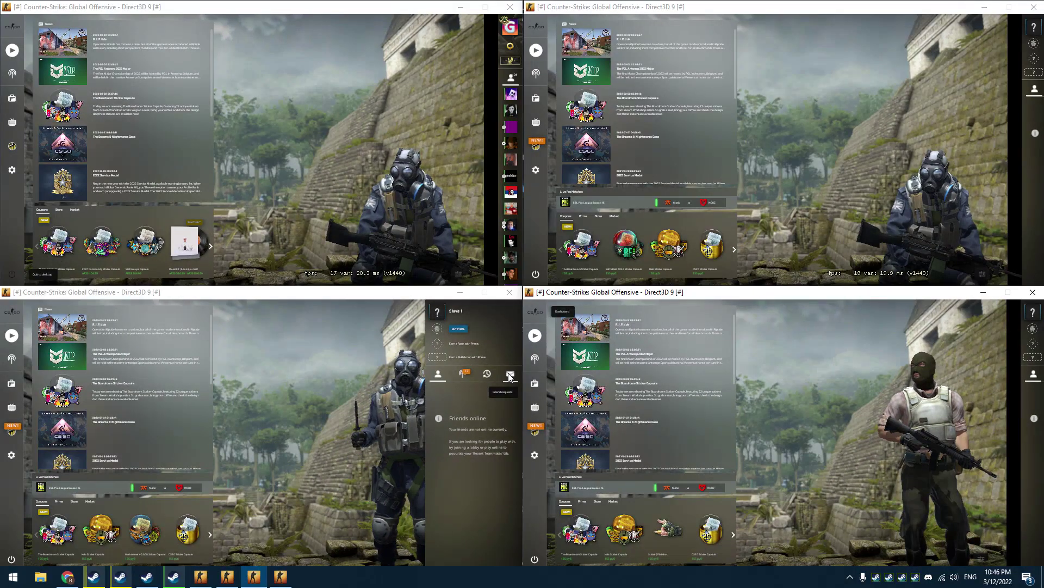
Step: Open the friend code search from the friend requests in Slave 1's game and copy Slave 1's own friend code
{"action": "left_click", "coordinate": [508, 373]}
{"action": "left_click", "coordinate": [511, 390]}
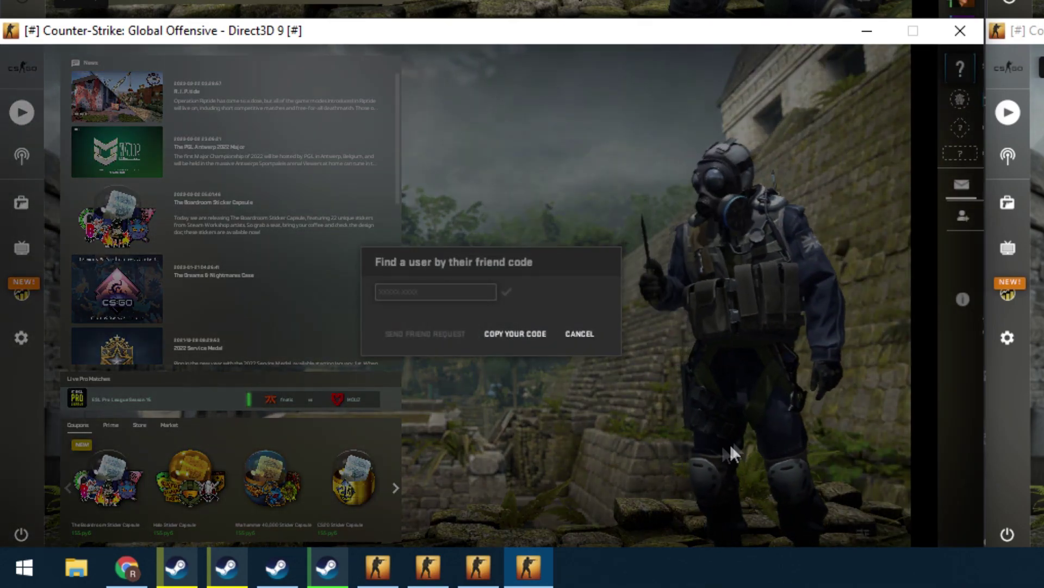
{"action": "left_click", "coordinate": [532, 333]}
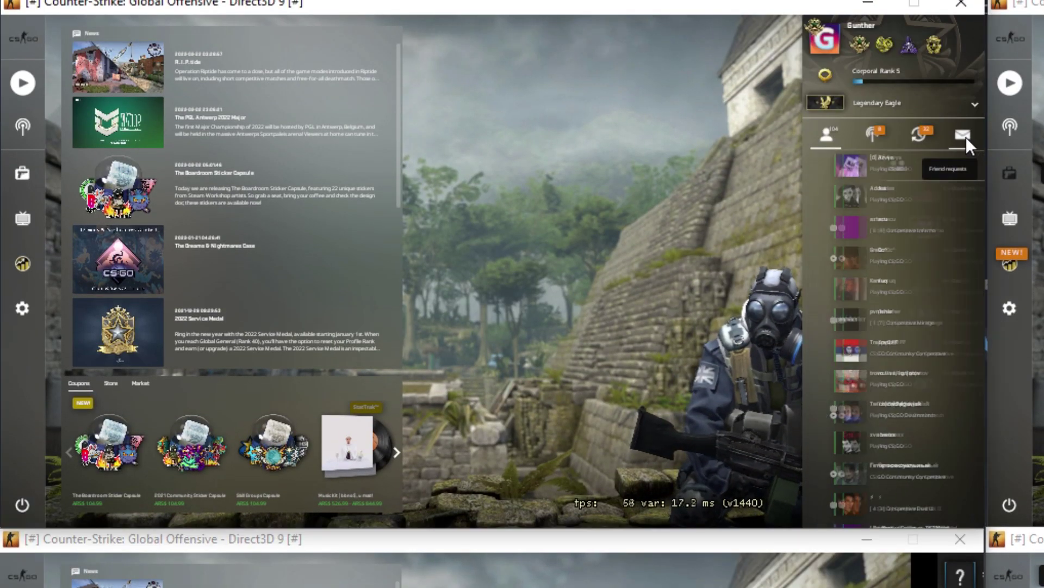
Step: Paste the copied friend code into the main account's friend search, and join Slave 1 to the main account's lobby
{"action": "left_click", "coordinate": [966, 137]}
{"action": "left_click", "coordinate": [840, 169]}
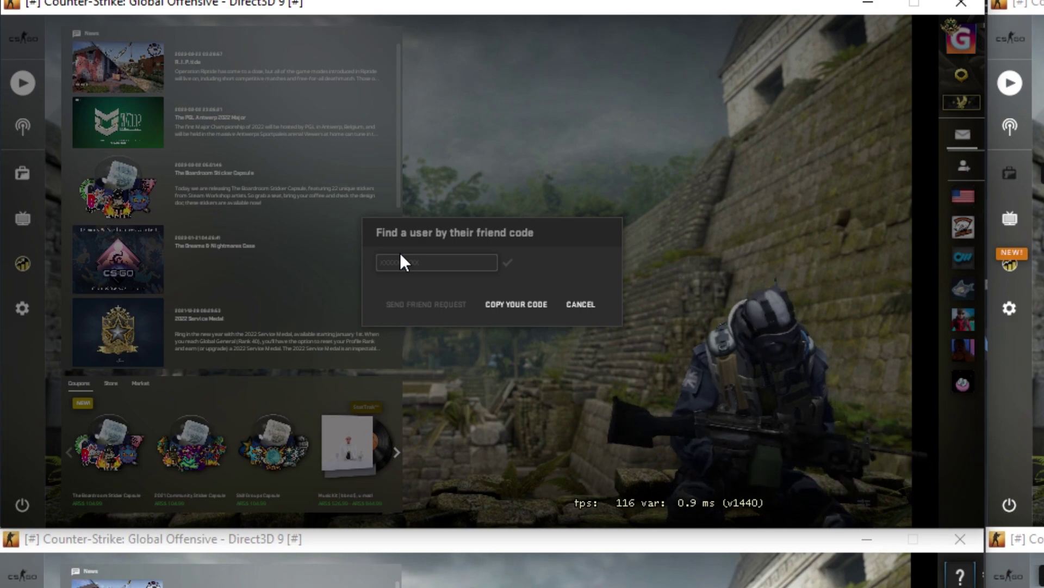
{"action": "left_click", "coordinate": [400, 261]}
{"action": "key", "text": "ctrl+v"}
{"action": "mouse_move", "coordinate": [493, 276]}
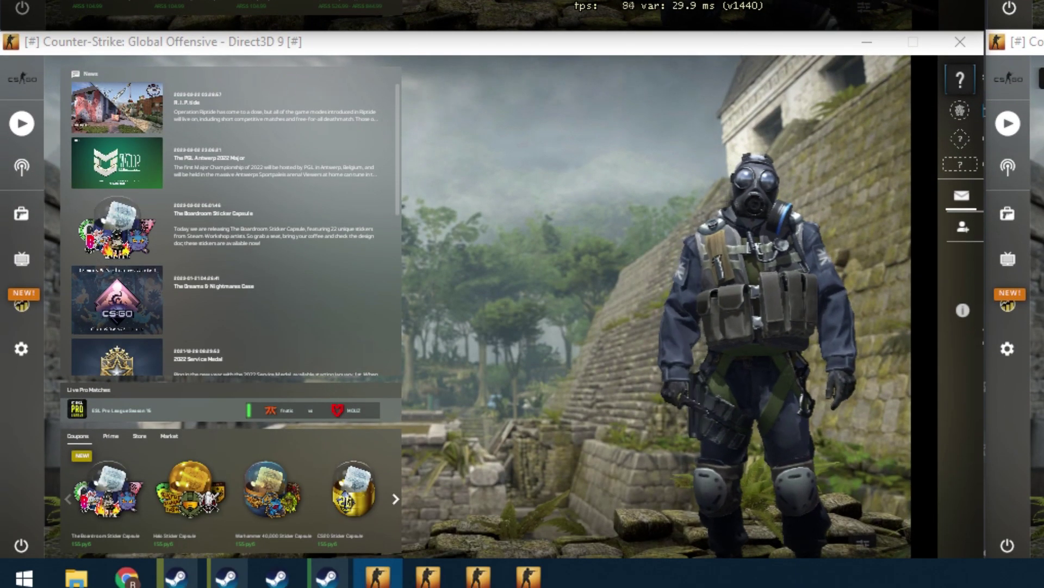
{"action": "left_click", "coordinate": [835, 215]}
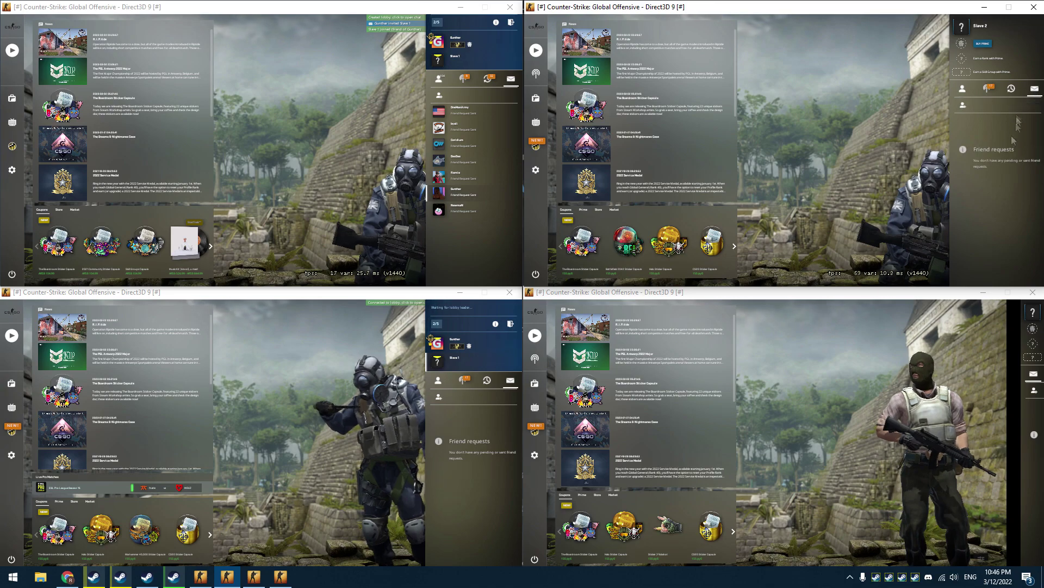
Step: Use the friend code search in Slave 2's game and join Slave 3 to Slave 2's lobby
{"action": "left_click", "coordinate": [963, 104]}
{"action": "left_click", "coordinate": [804, 163]}
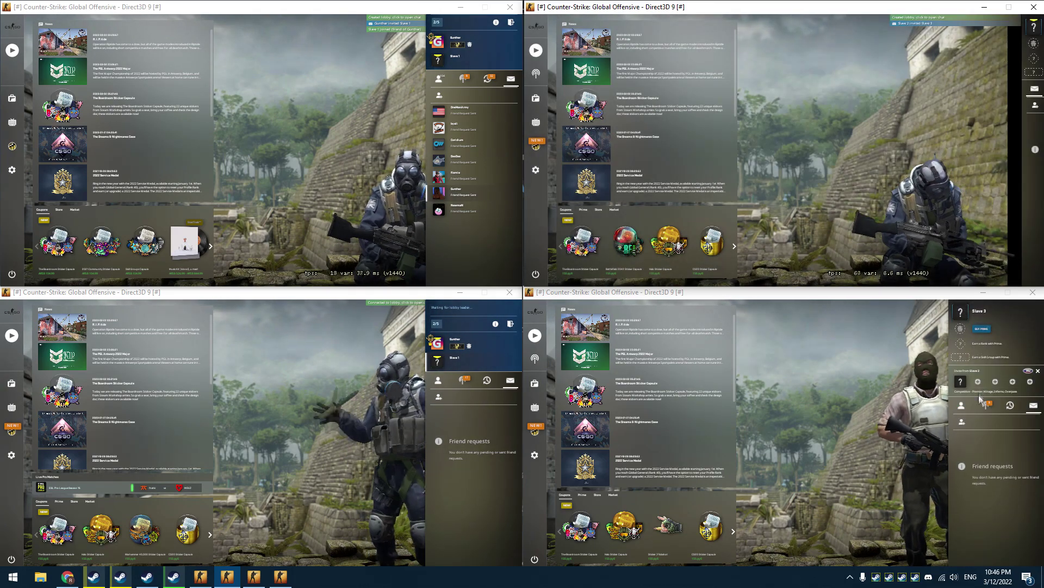
{"action": "left_click", "coordinate": [980, 392]}
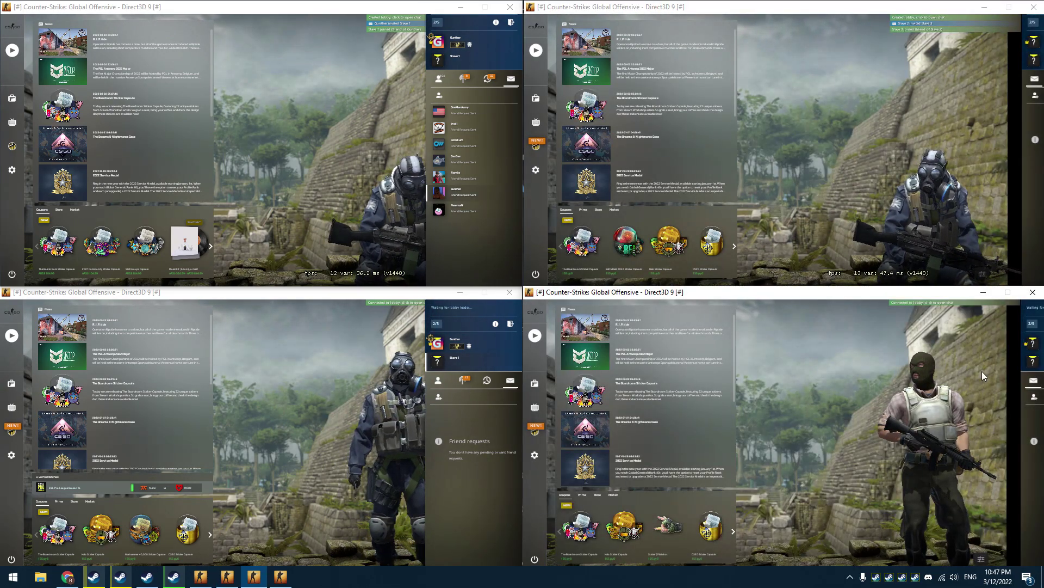
Step: Open the main account's Wingman matchmaking and deselect Train, Nuke, Shortdust and Lake so only Cobblestone stays selected
{"action": "left_click", "coordinate": [11, 50]}
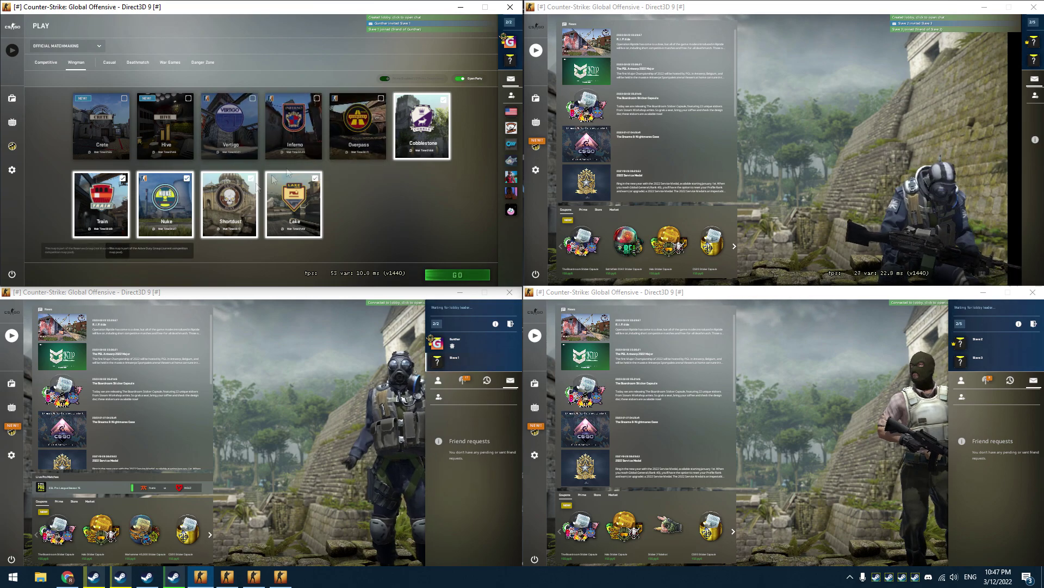
{"action": "left_click", "coordinate": [101, 204]}
{"action": "left_click", "coordinate": [166, 204]}
{"action": "left_click", "coordinate": [229, 204]}
{"action": "left_click", "coordinate": [294, 204]}
Step: Open Wingman matchmaking in Slave 2's game with Cobblestone selected, and start the match search in both lobbies
{"action": "left_click", "coordinate": [535, 50]}
{"action": "left_click", "coordinate": [598, 62]}
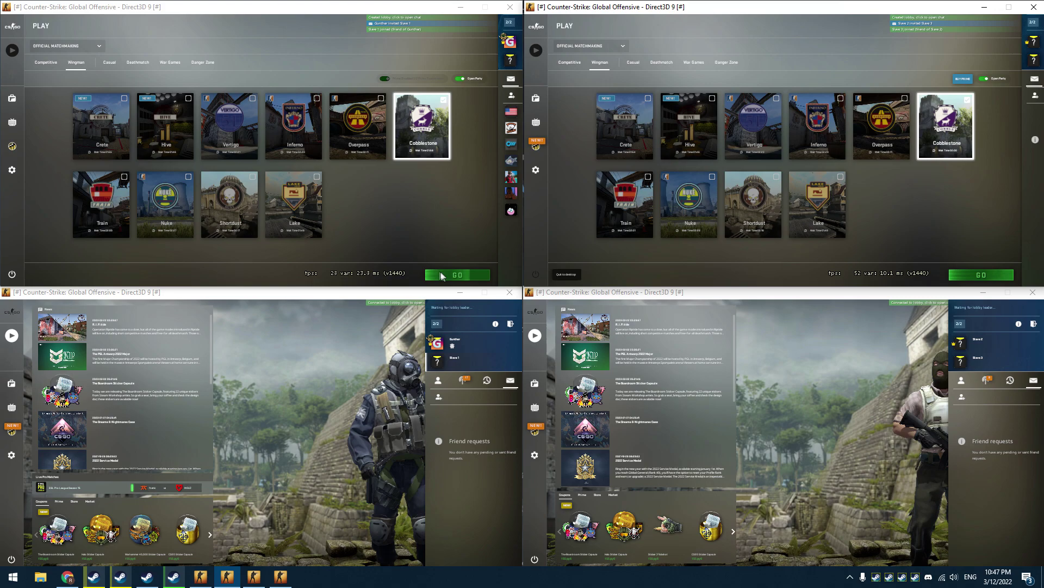
{"action": "left_click", "coordinate": [441, 275]}
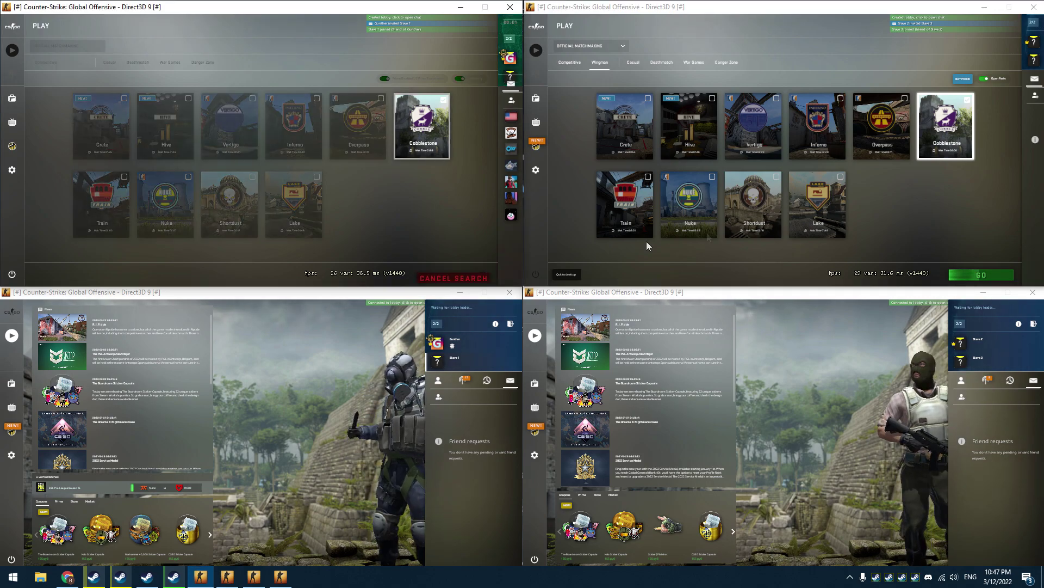
{"action": "left_click", "coordinate": [969, 273]}
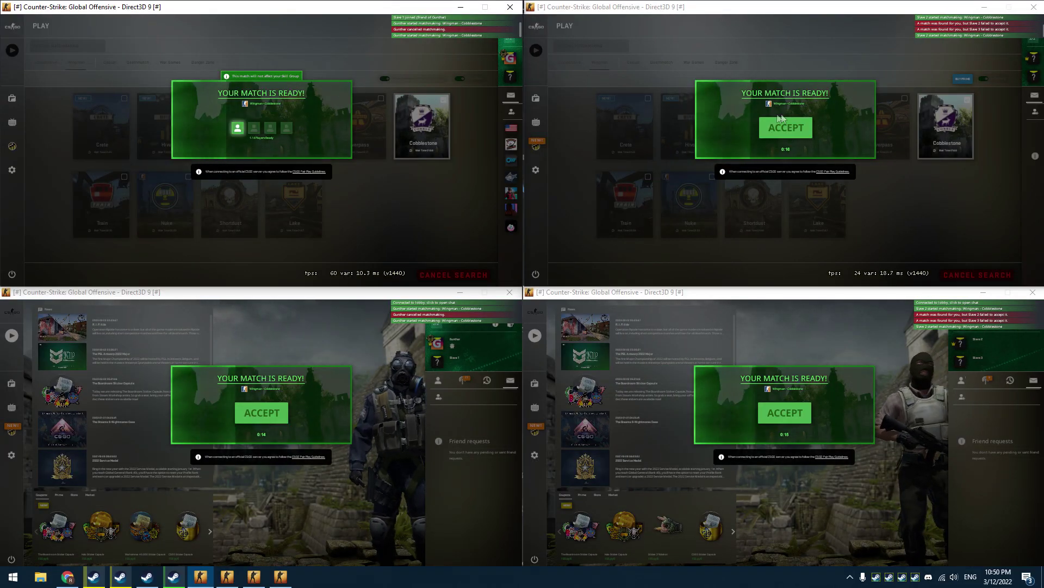
Step: Accept the ready Wingman Cobblestone match in the Slave 2, Slave 3 and Slave 1 game windows
{"action": "left_click", "coordinate": [791, 127]}
{"action": "left_click", "coordinate": [779, 414]}
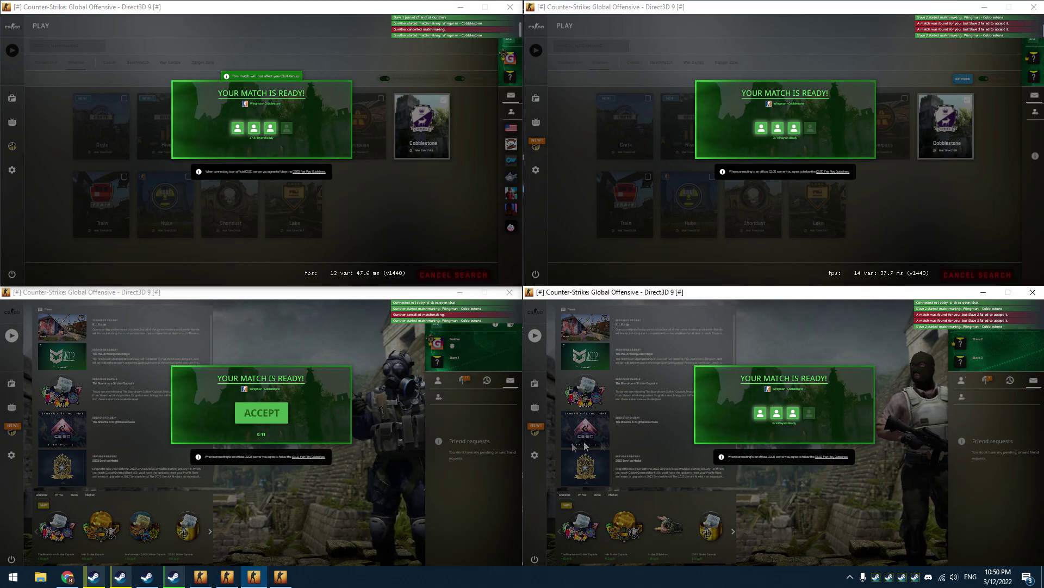
{"action": "left_click", "coordinate": [275, 417]}
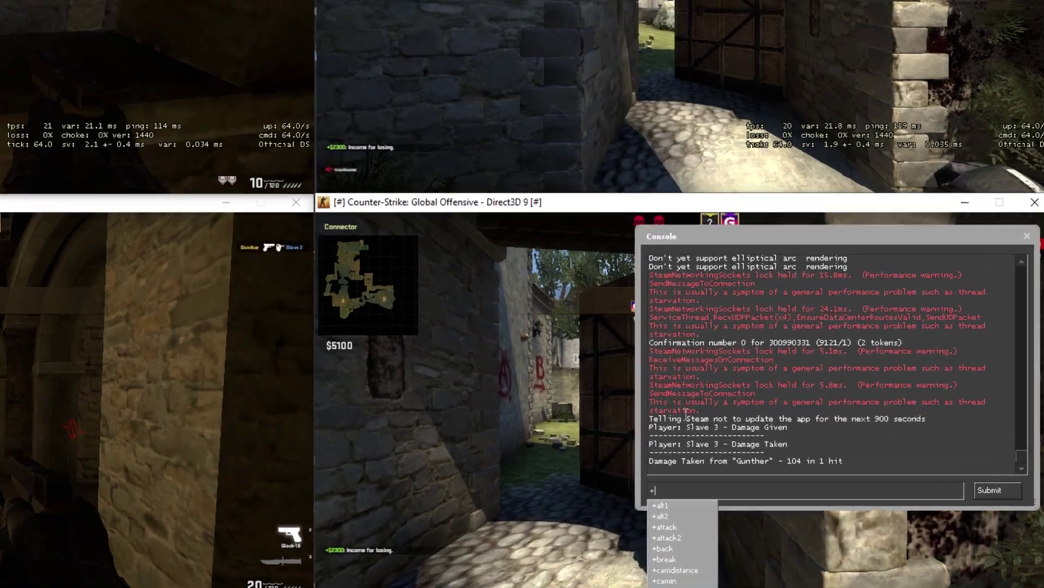
Step: Run the command +left; +right in the developer console of each slave account's game
{"action": "type", "text": "left; +right"}
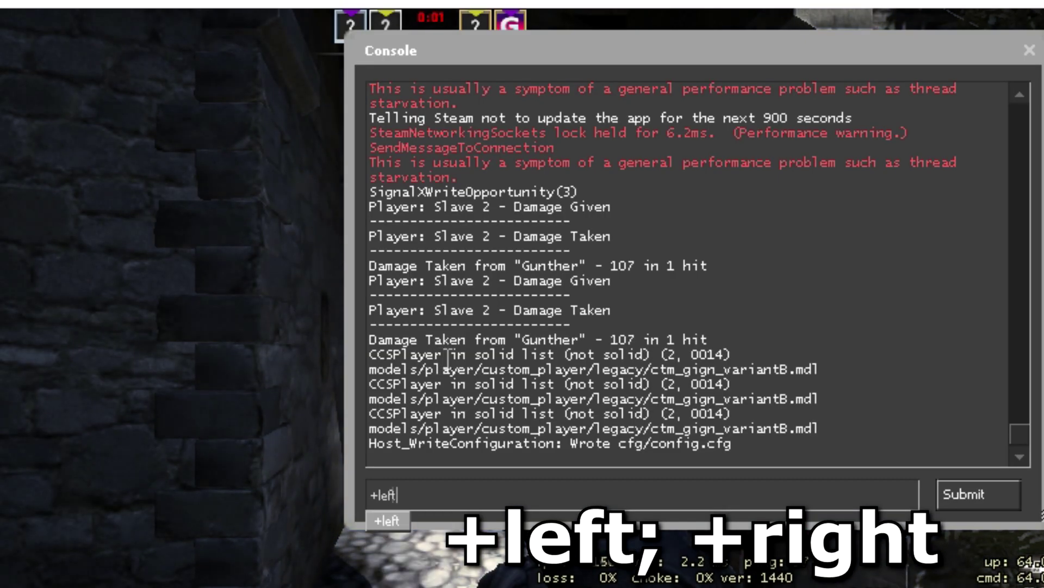
{"action": "type", "text": "; +right"}
{"action": "key", "text": "Return"}
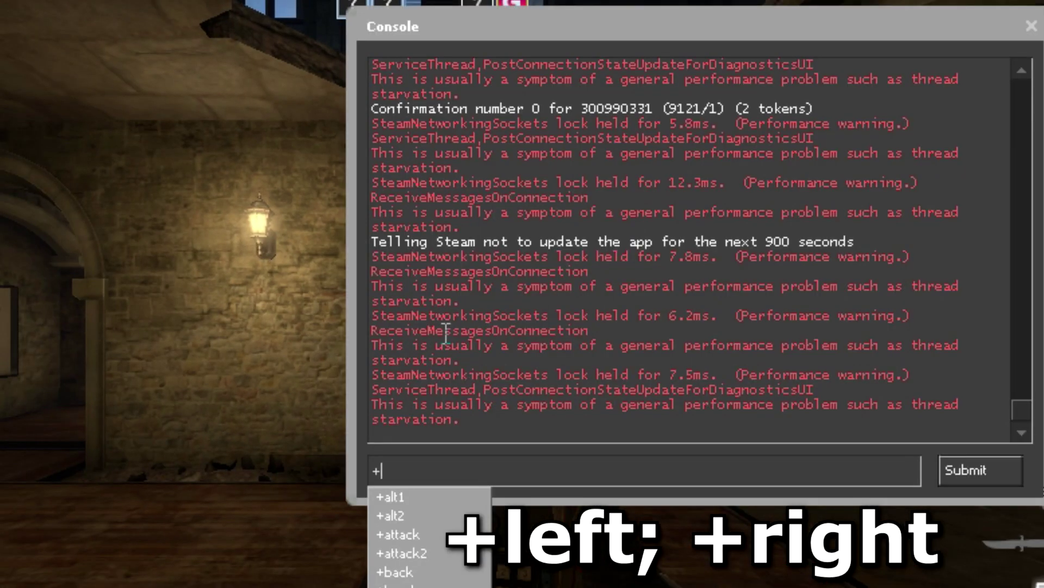
{"action": "type", "text": "left; +right"}
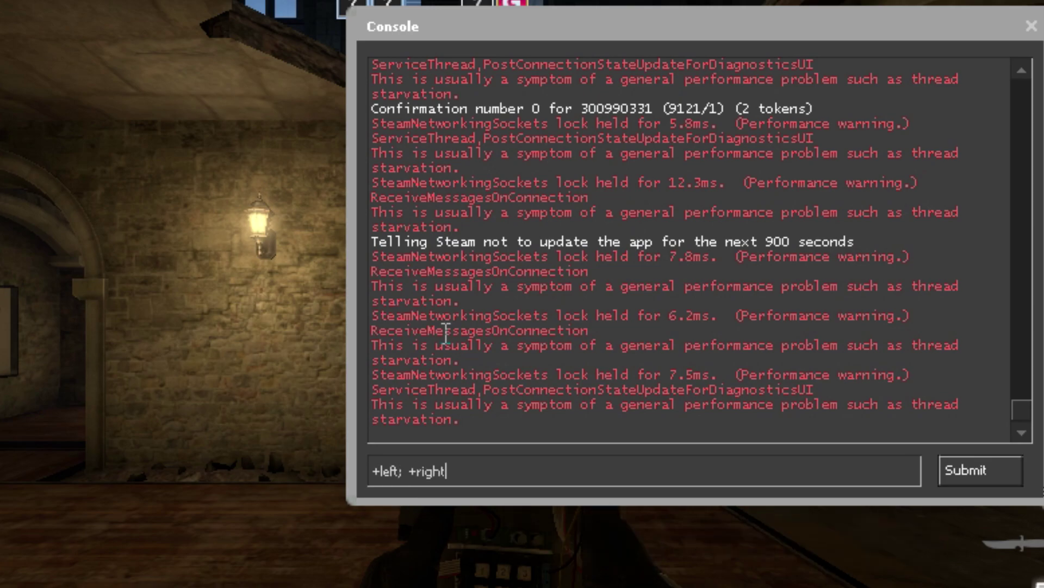
{"action": "key", "text": "Return"}
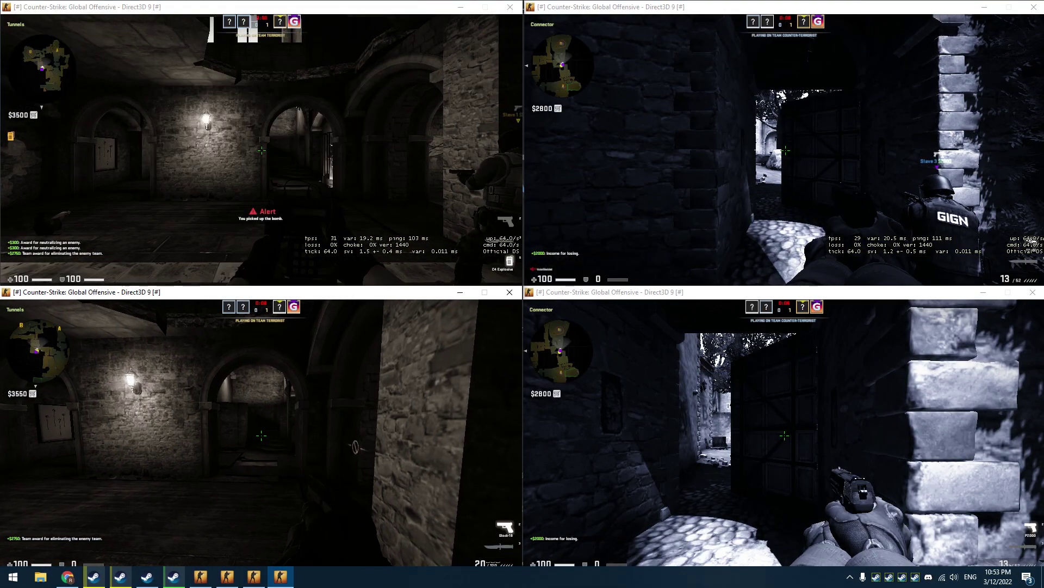
Step: Commend the main account from Slave 1's scoreboard as friendly, a good teacher and a good leader, and submit it
{"action": "key", "text": "Tab"}
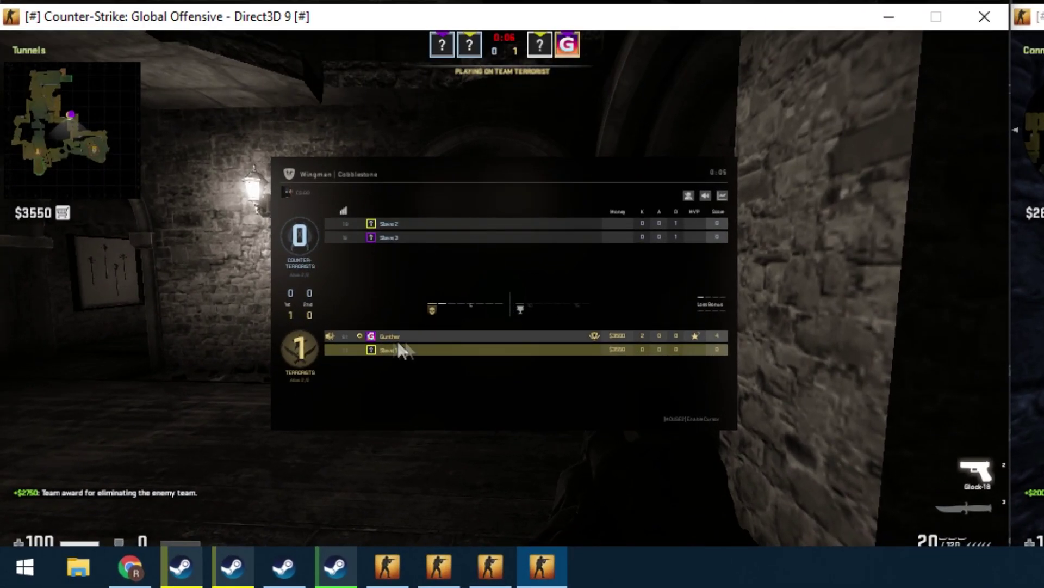
{"action": "left_click", "coordinate": [433, 339]}
{"action": "left_click", "coordinate": [664, 483]}
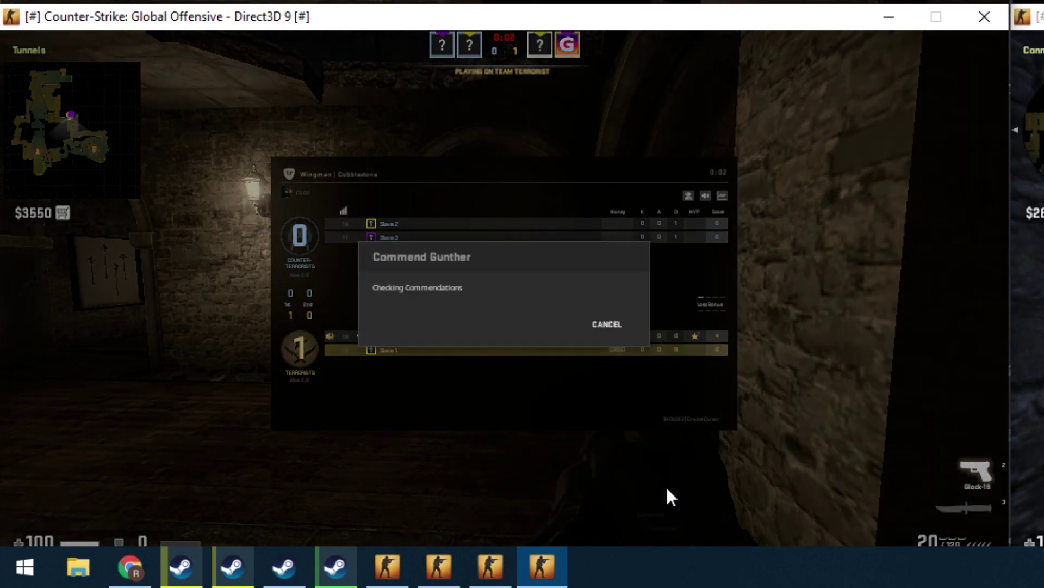
{"action": "left_click", "coordinate": [621, 268]}
{"action": "left_click", "coordinate": [622, 297]}
{"action": "left_click", "coordinate": [621, 325]}
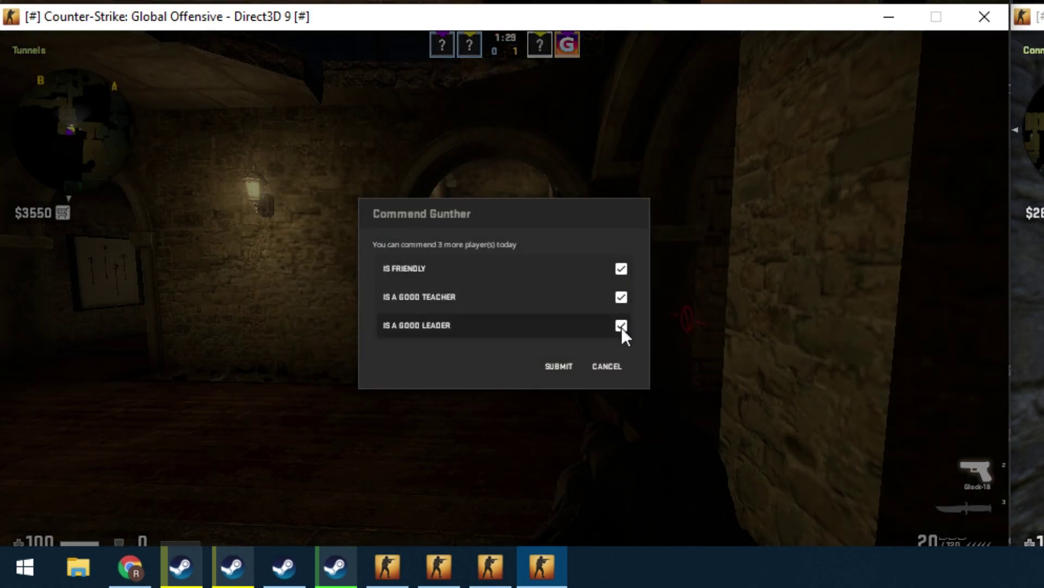
{"action": "left_click", "coordinate": [558, 369]}
Step: Submit a commendation for the main account from Slave 2's game with friendly, good teacher and good leader all ticked
{"action": "key", "text": "Tab"}
{"action": "left_click", "coordinate": [467, 319]}
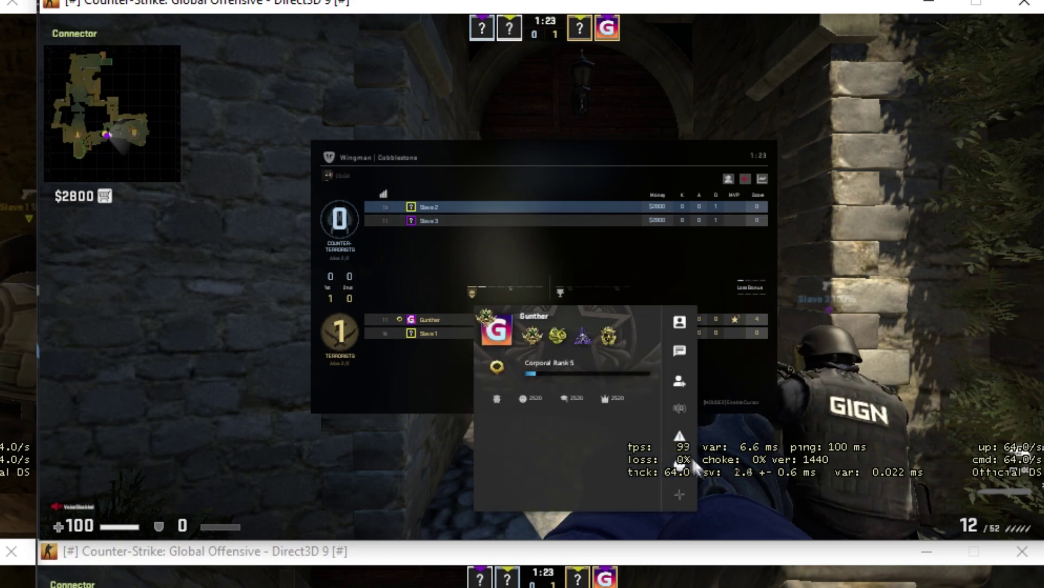
{"action": "left_click", "coordinate": [678, 431]}
{"action": "left_click", "coordinate": [660, 250]}
{"action": "left_click", "coordinate": [660, 278]}
{"action": "left_click", "coordinate": [660, 305]}
{"action": "left_click", "coordinate": [597, 347]}
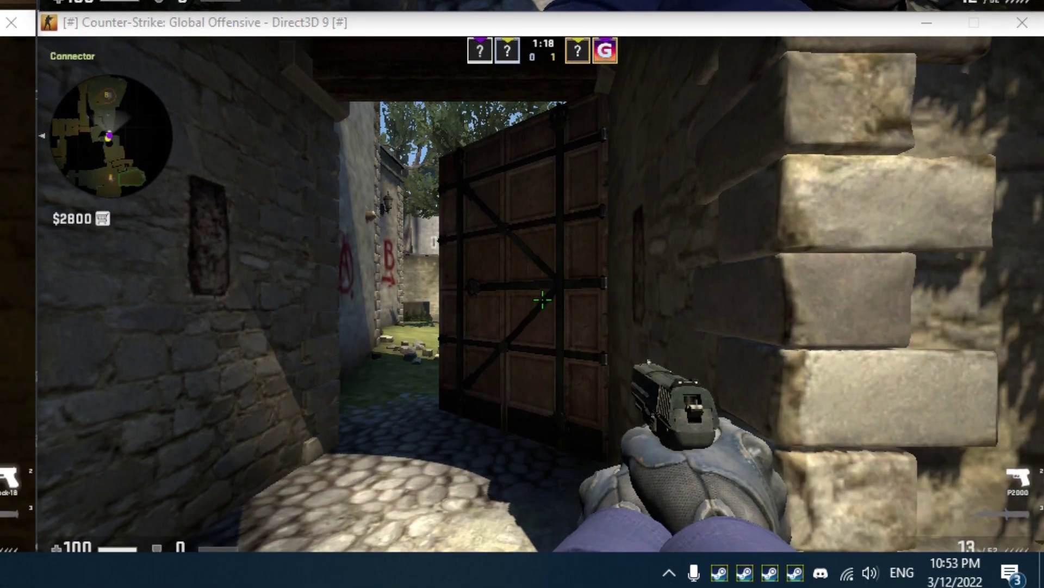
Step: In Slave 3's game, commend the main account for being friendly, a good teacher and a good leader, and submit it
{"action": "key", "text": "Tab"}
{"action": "left_click", "coordinate": [488, 345]}
{"action": "left_click", "coordinate": [720, 489]}
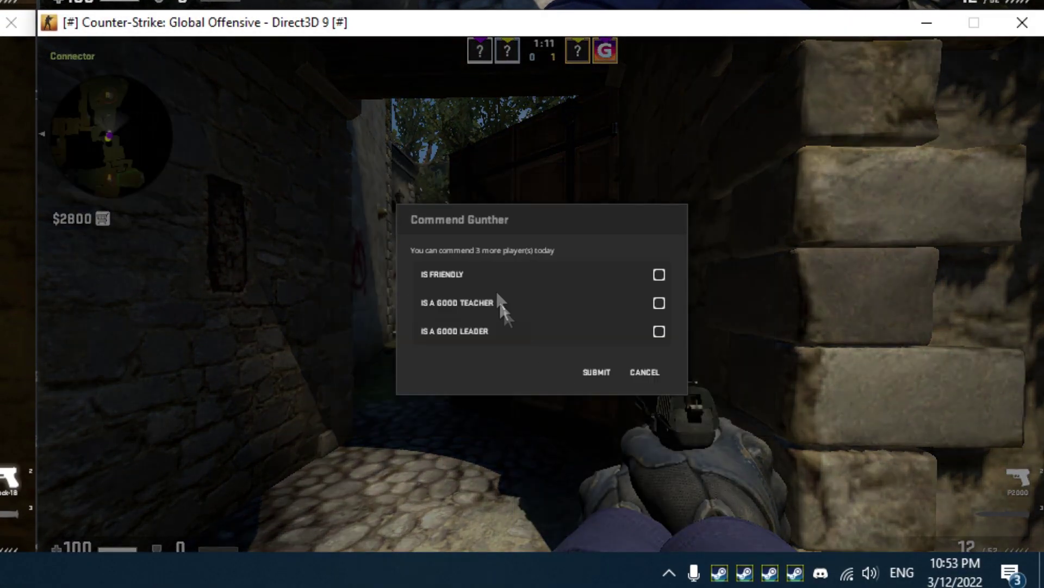
{"action": "left_click", "coordinate": [659, 272]}
{"action": "left_click", "coordinate": [659, 301]}
{"action": "left_click", "coordinate": [658, 329]}
{"action": "left_click", "coordinate": [597, 370]}
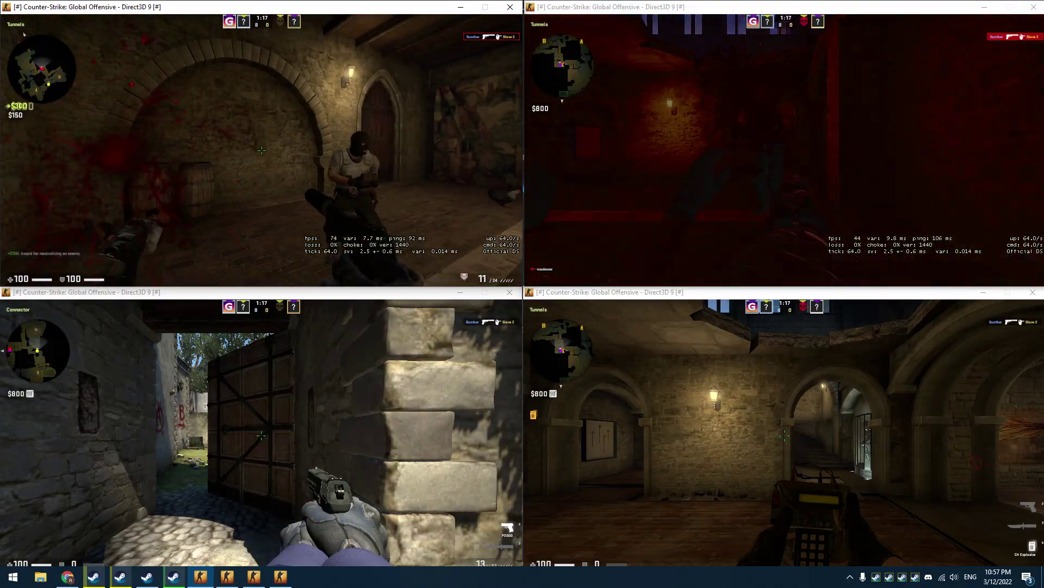
{"action": "key", "text": "3"}
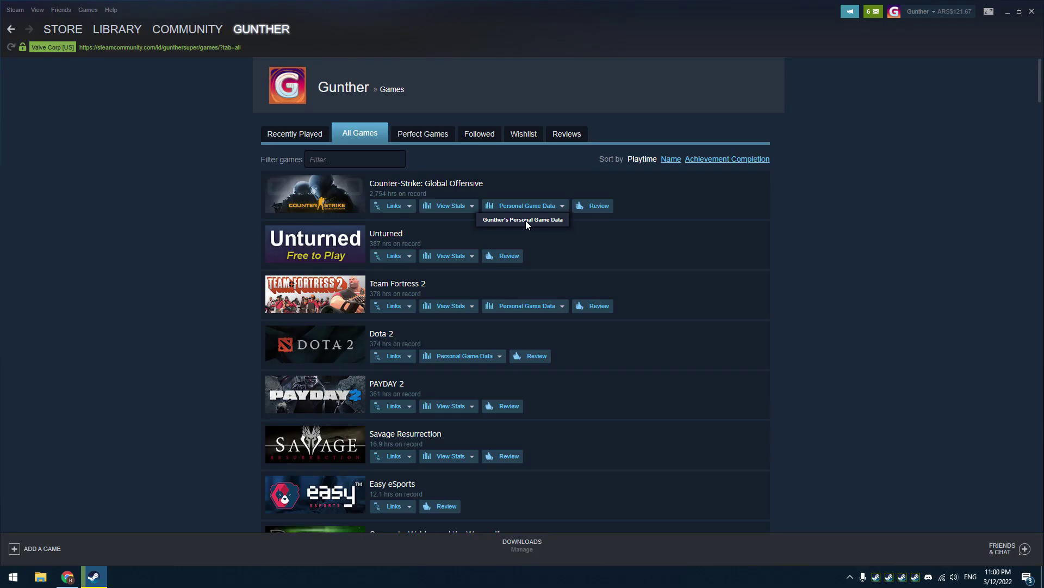
Step: In Steam, open the main account's Counter-Strike: Global Offensive personal game data and view its Commendations
{"action": "left_click", "coordinate": [525, 220]}
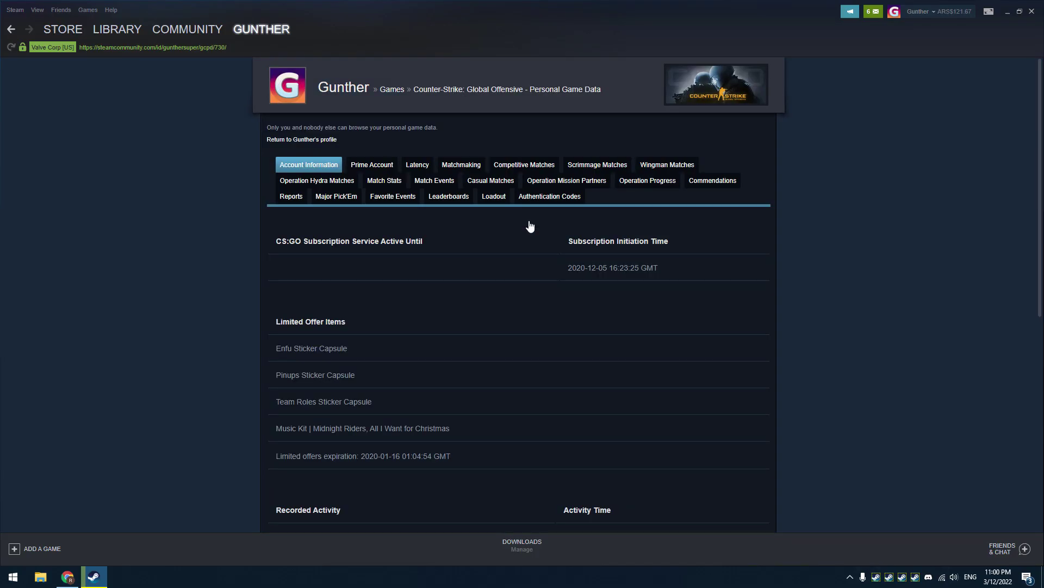
{"action": "left_click", "coordinate": [712, 182]}
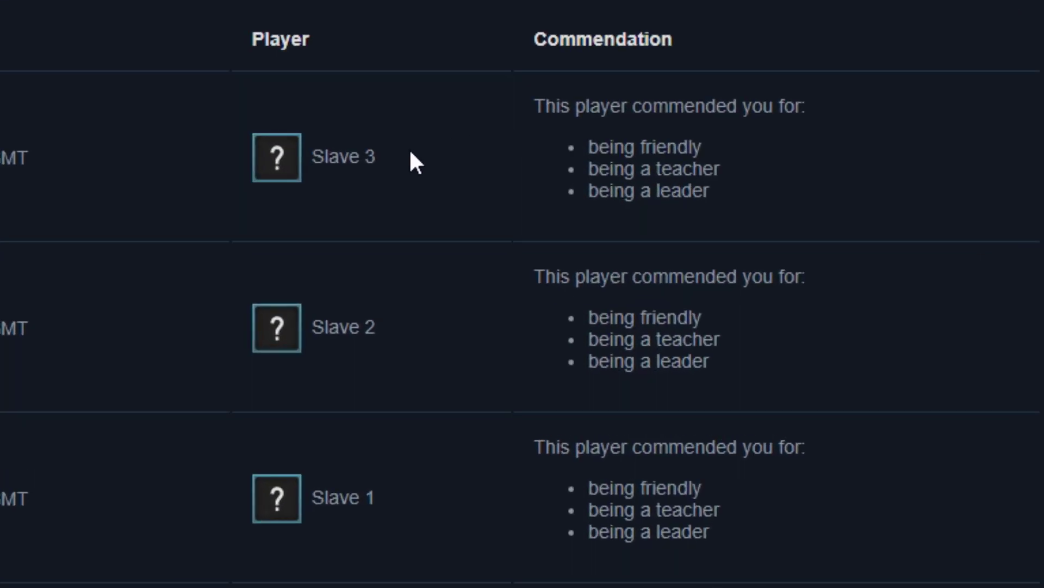